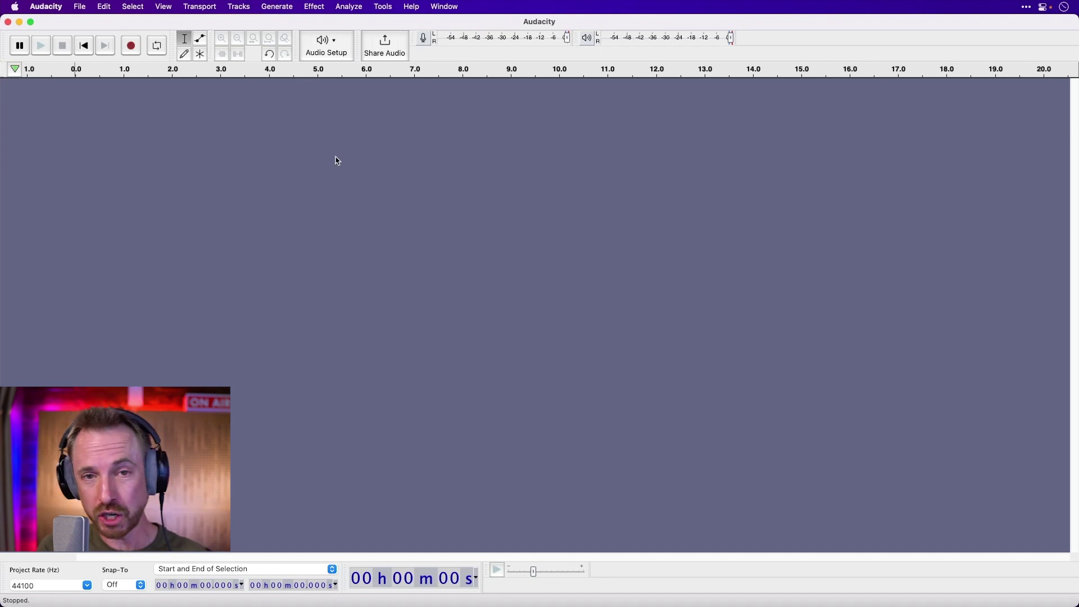
- Check the audio device settings, then close them
{"action": "left_click", "coordinate": [338, 54]}
{"action": "mouse_move", "coordinate": [354, 90]}
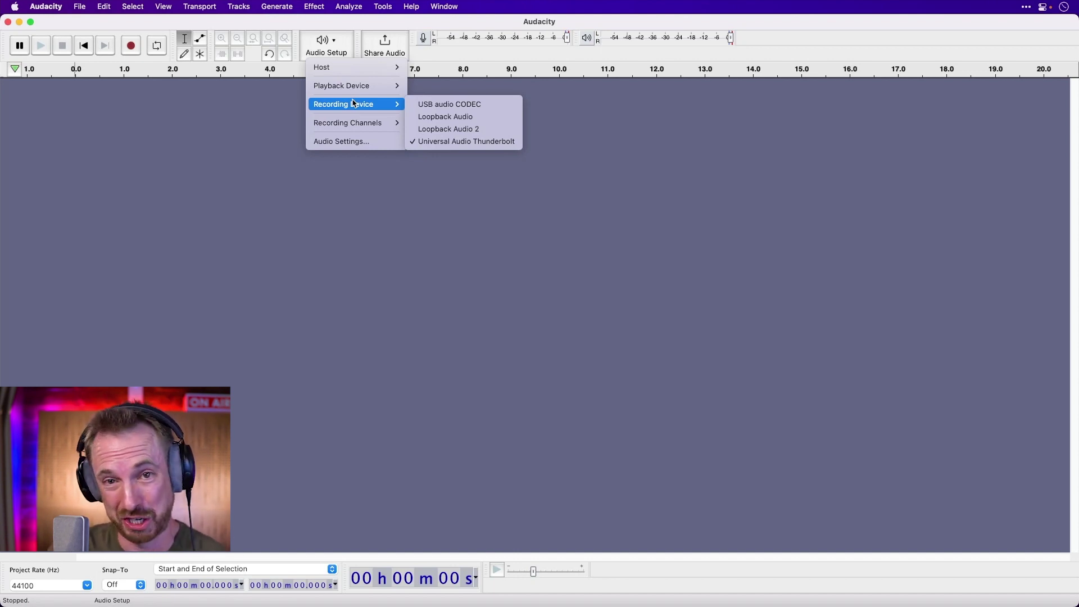
{"action": "left_click", "coordinate": [417, 254]}
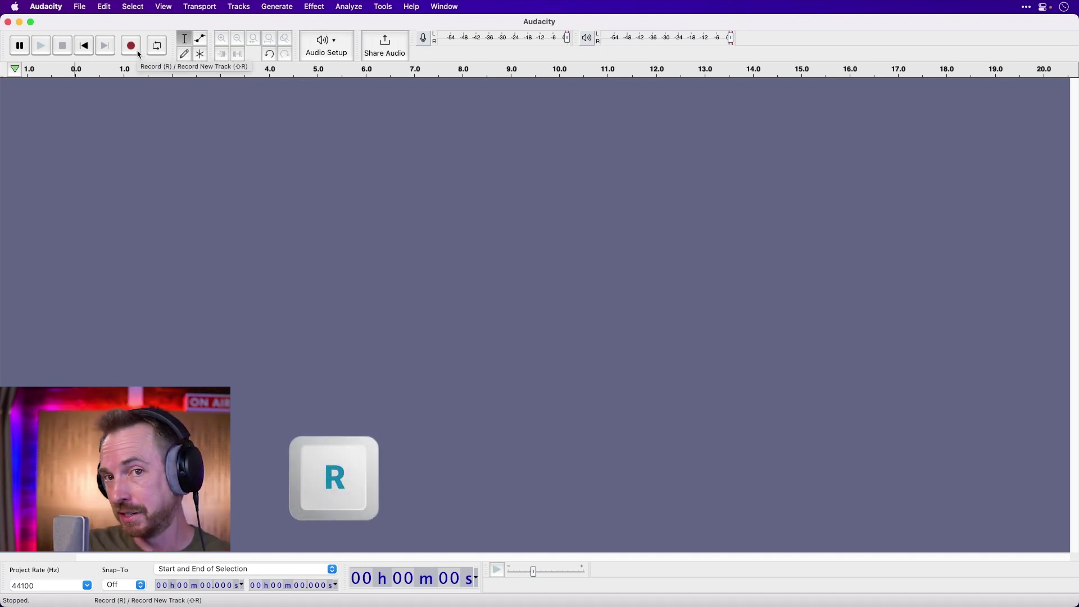
- Record a roughly six-second voice take onto a new mono track, Audio 1, and play it back
{"action": "key", "text": "r"}
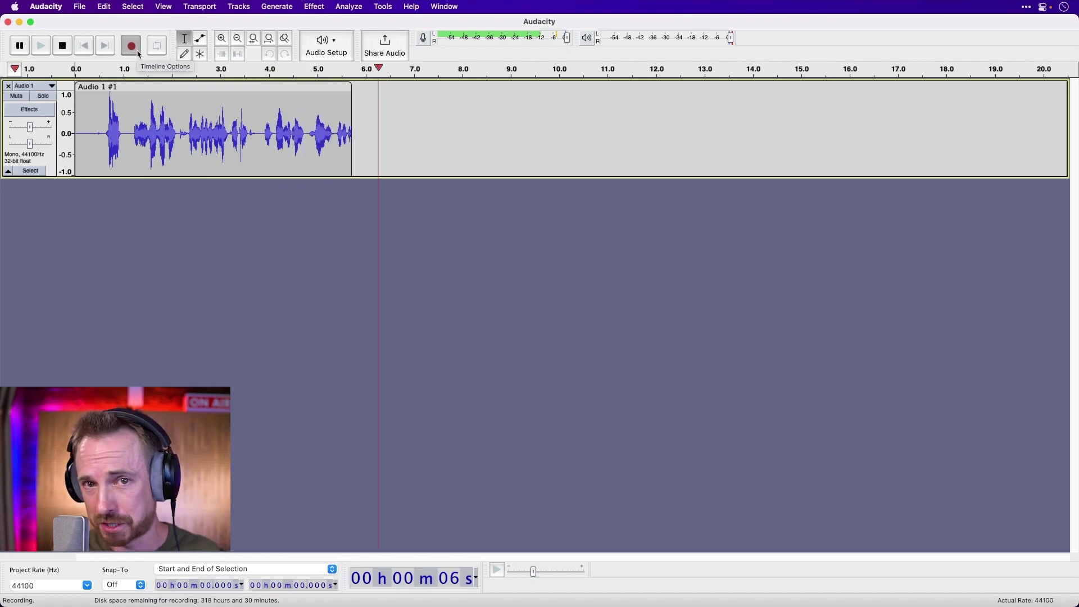
{"action": "key", "text": "space"}
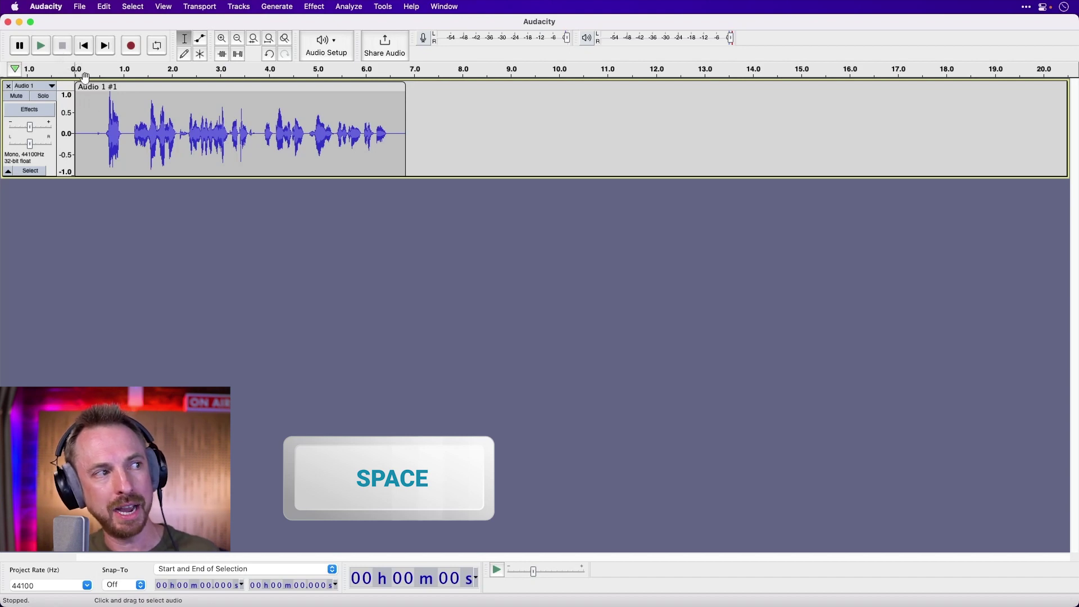
{"action": "left_click", "coordinate": [41, 44]}
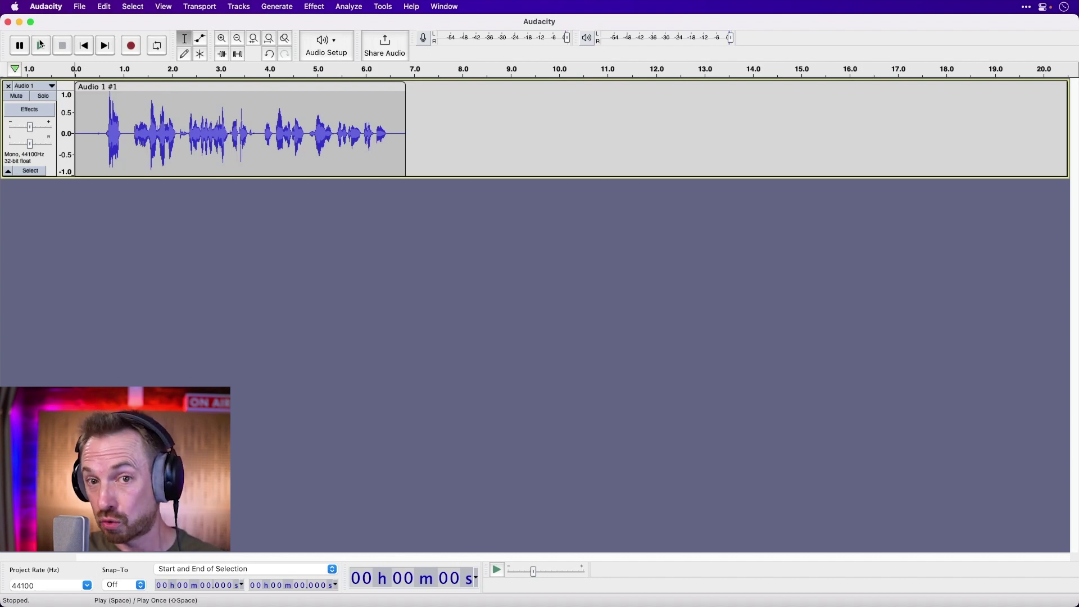
- Import the Bed_Feeling_Good_Today mp3 from Downloads as a stereo track and play it with the voice
{"action": "left_click", "coordinate": [73, 13]}
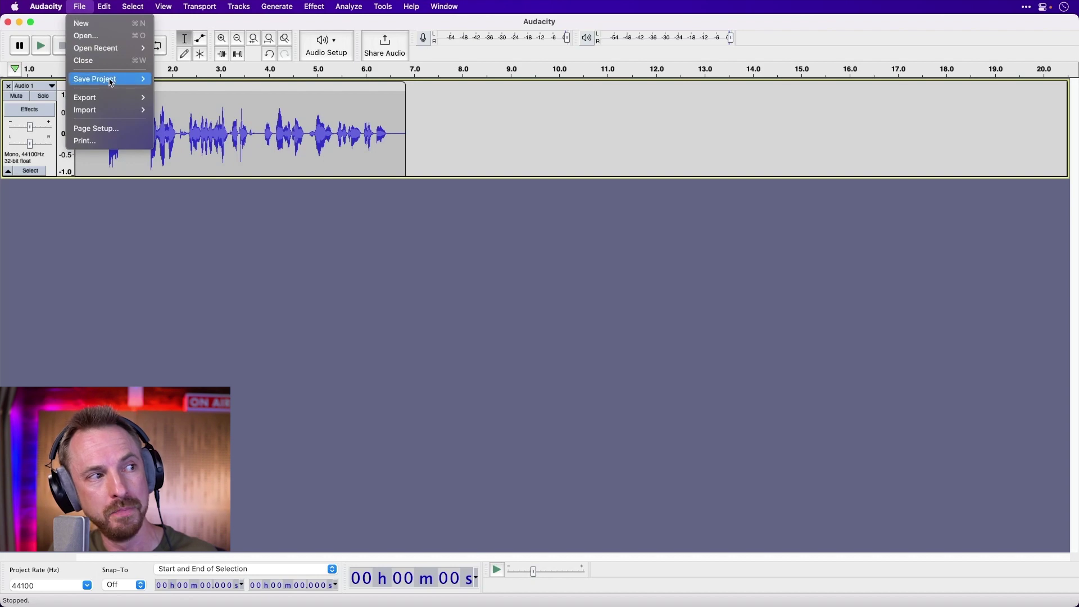
{"action": "mouse_move", "coordinate": [118, 110]}
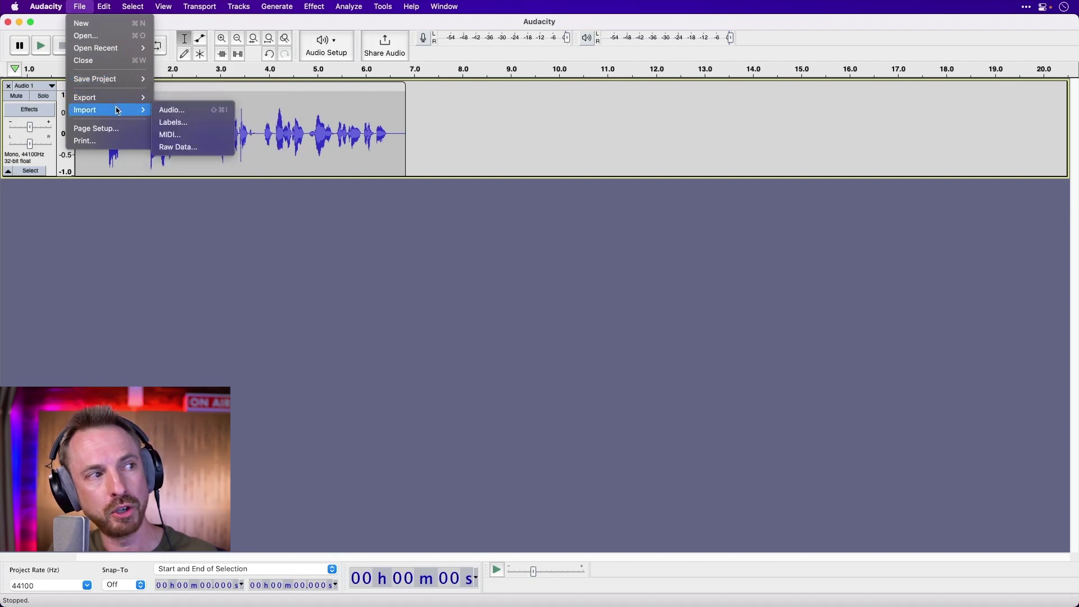
{"action": "left_click", "coordinate": [175, 109]}
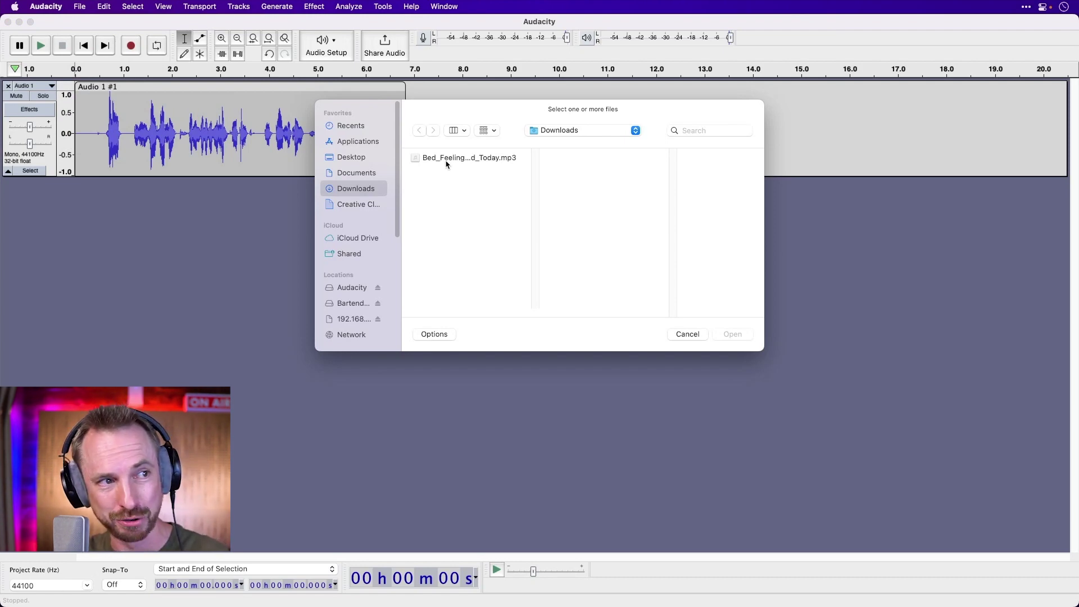
{"action": "double_click", "coordinate": [446, 159]}
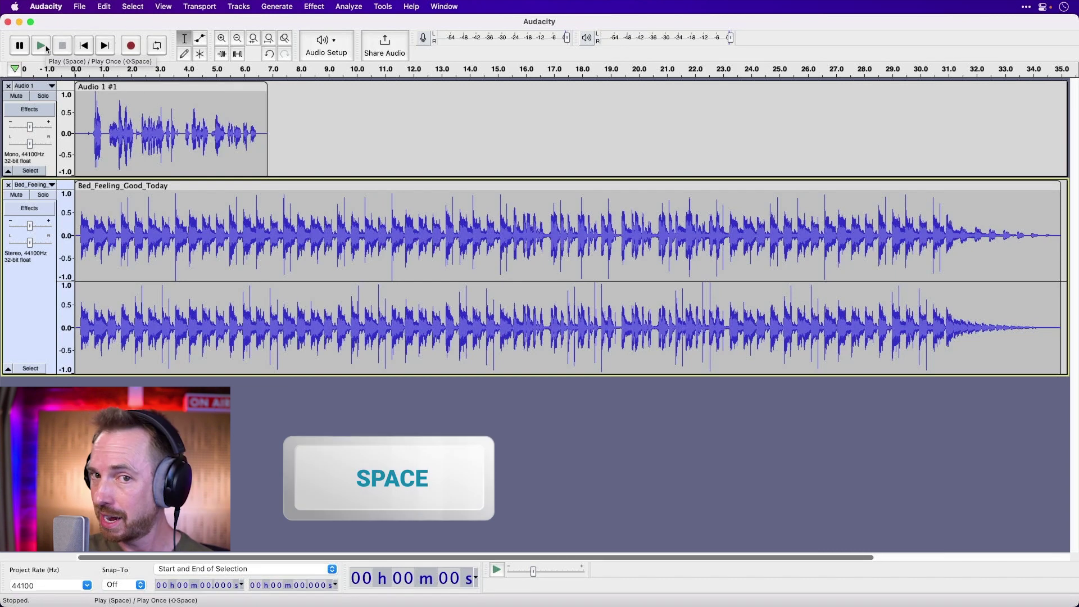
{"action": "key", "text": "space"}
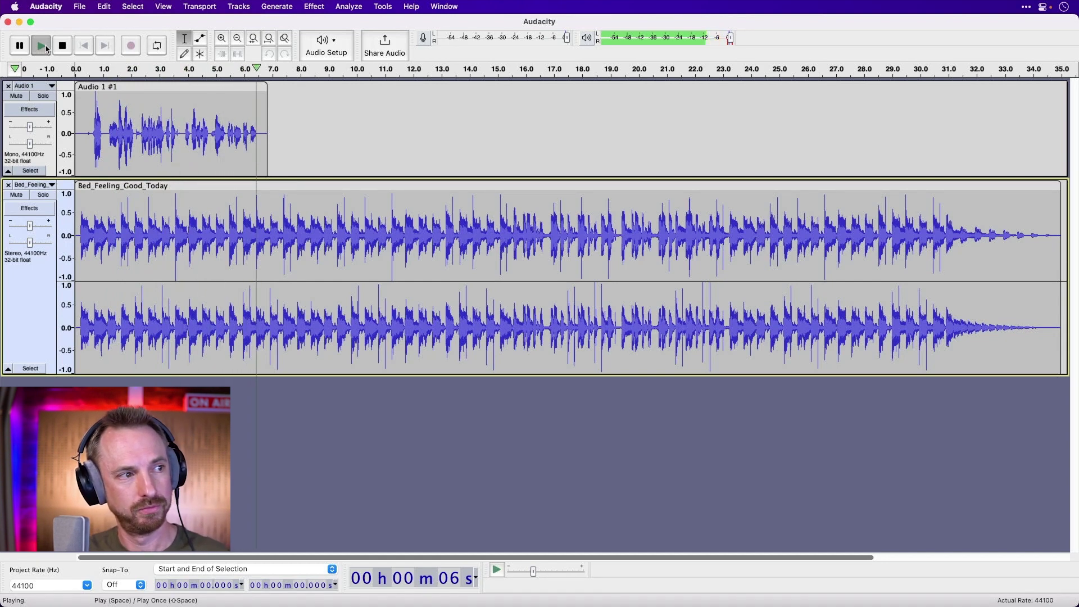
{"action": "key", "text": "space"}
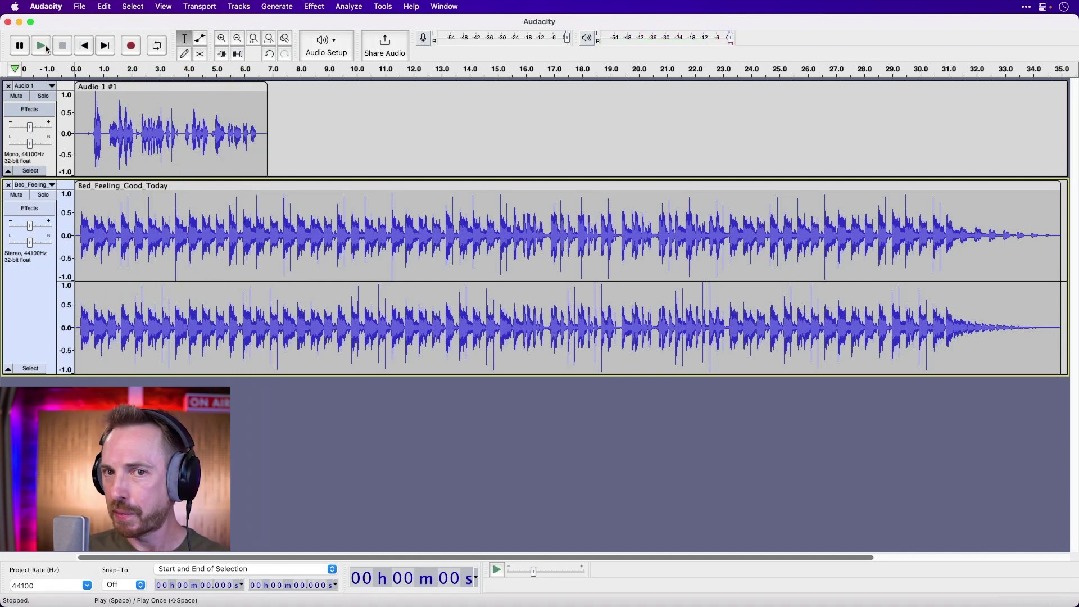
- Add envelope points on the music track, pull its volume down until about six seconds, and preview it
{"action": "left_click", "coordinate": [200, 39]}
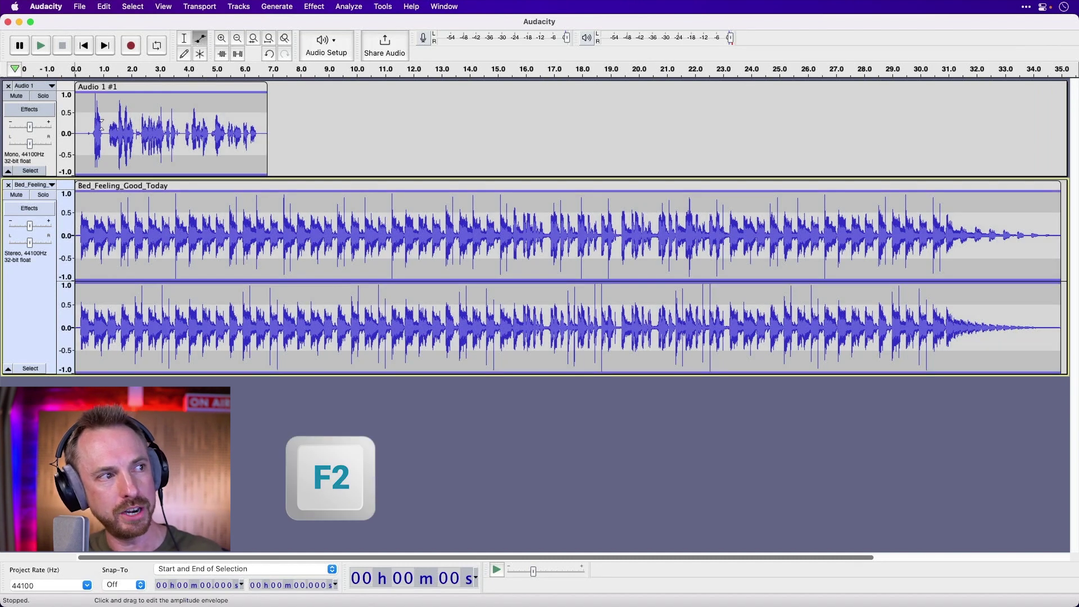
{"action": "left_click", "coordinate": [88, 192]}
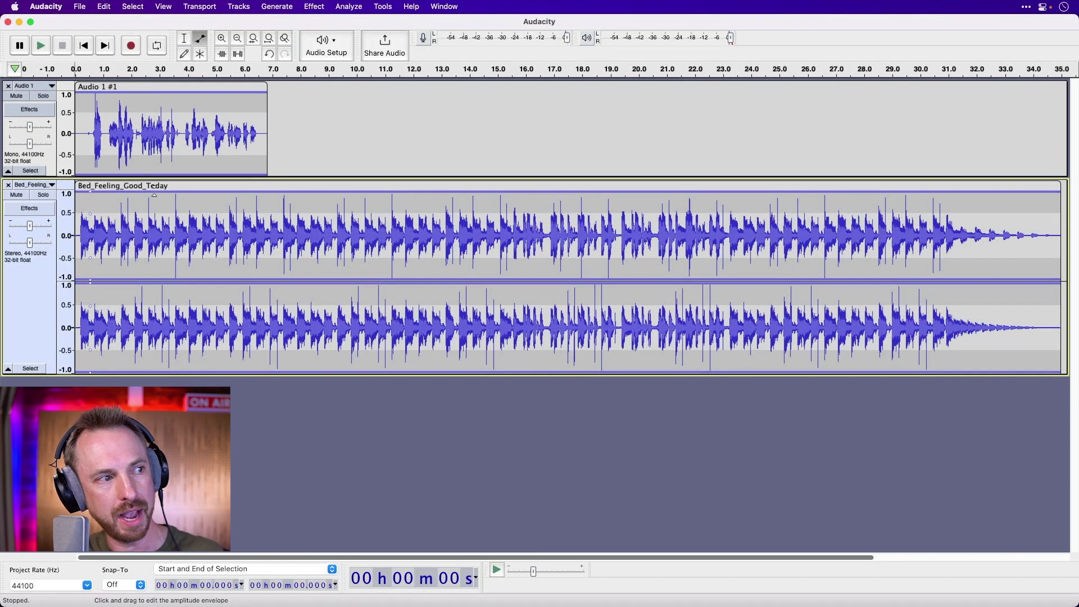
{"action": "left_click", "coordinate": [254, 192]}
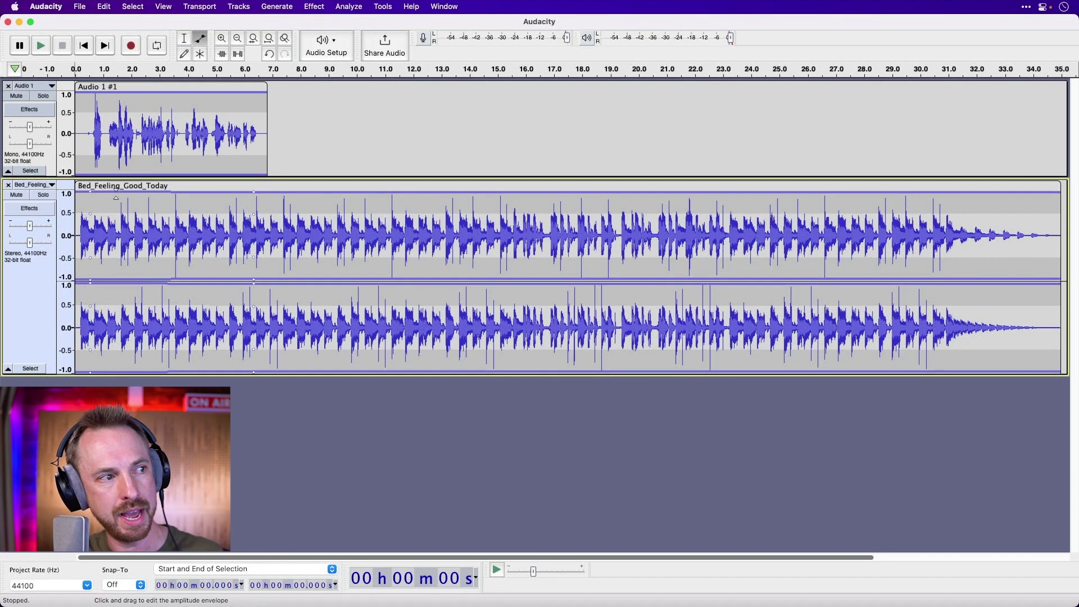
{"action": "left_click_drag", "start_coordinate": [96, 195], "coordinate": [96, 209]}
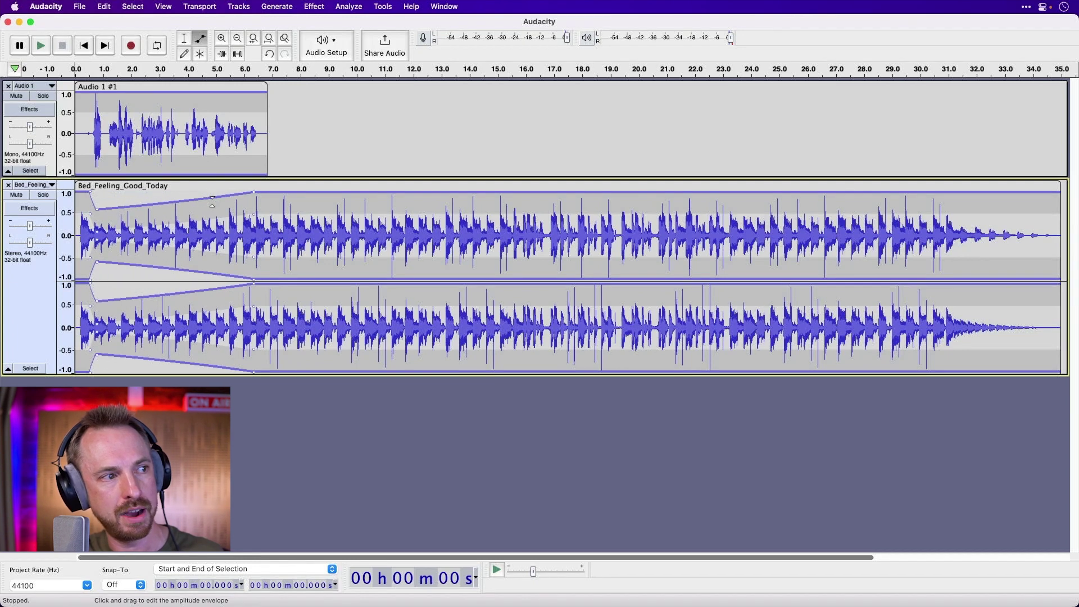
{"action": "left_click_drag", "start_coordinate": [244, 193], "coordinate": [244, 205]}
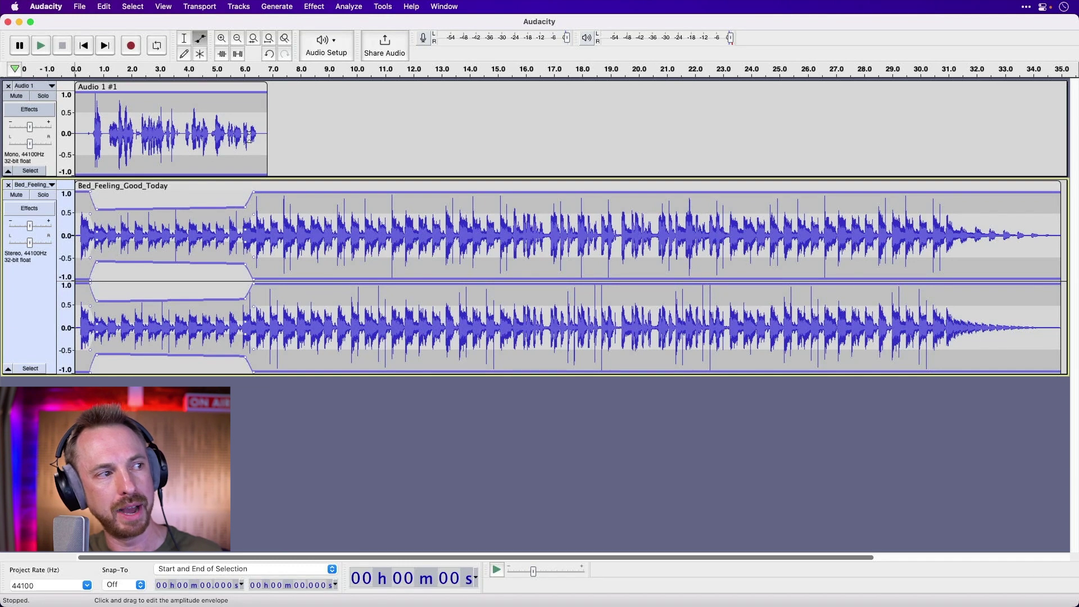
{"action": "key", "text": "space"}
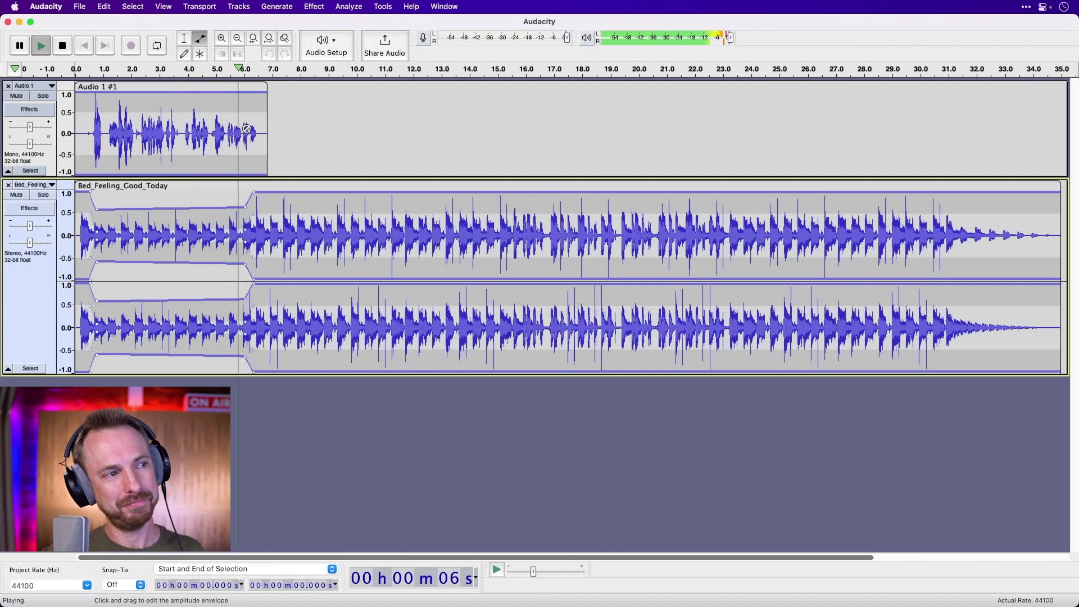
{"action": "key", "text": "space"}
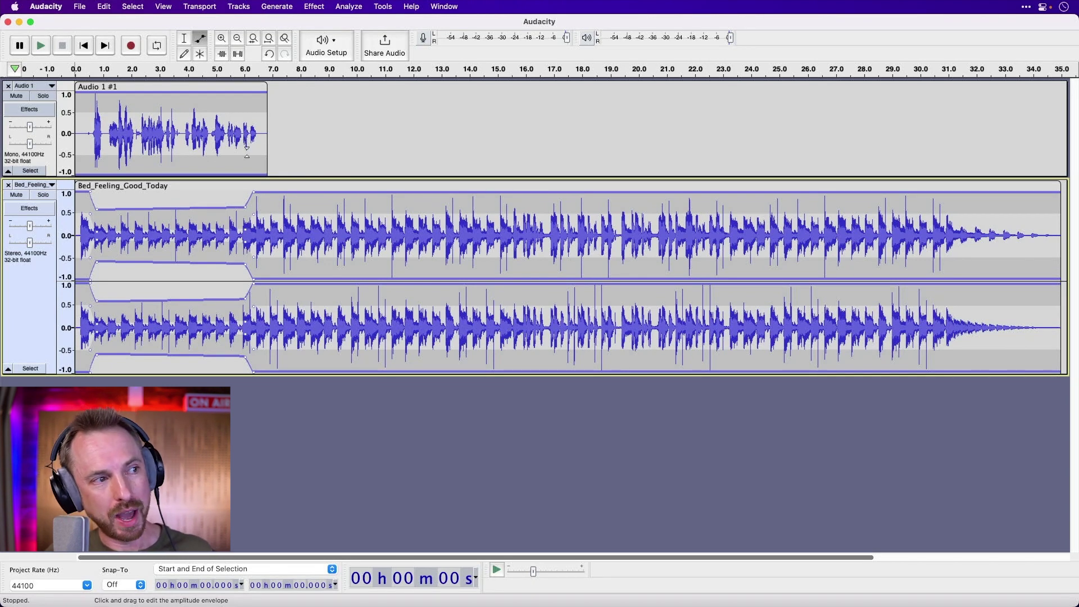
- Undo the three envelope edits on the music track and return to the Selection Tool
{"action": "left_click", "coordinate": [115, 7]}
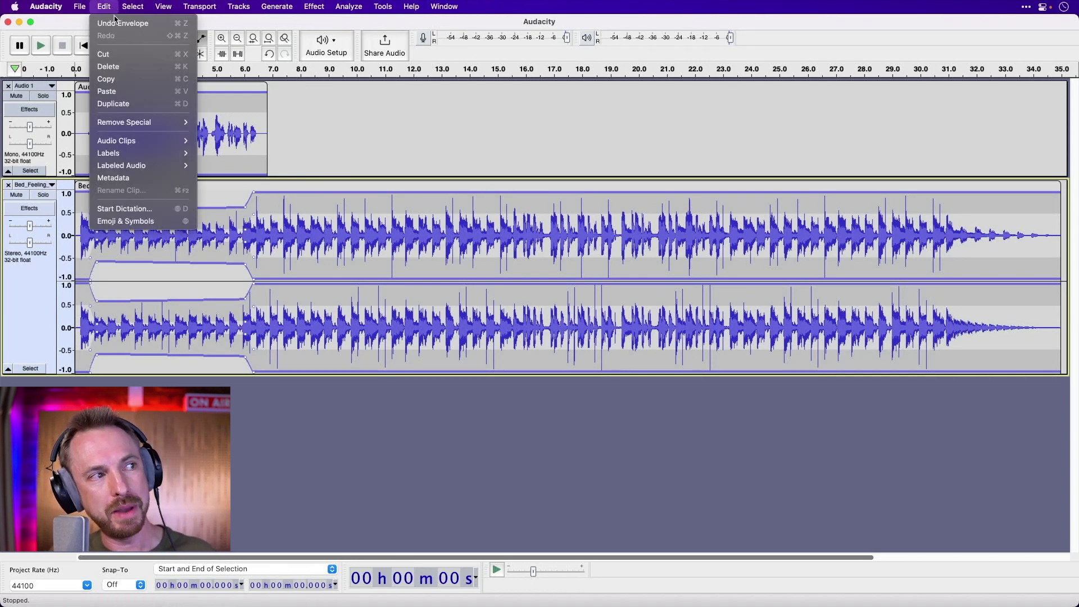
{"action": "left_click", "coordinate": [116, 22]}
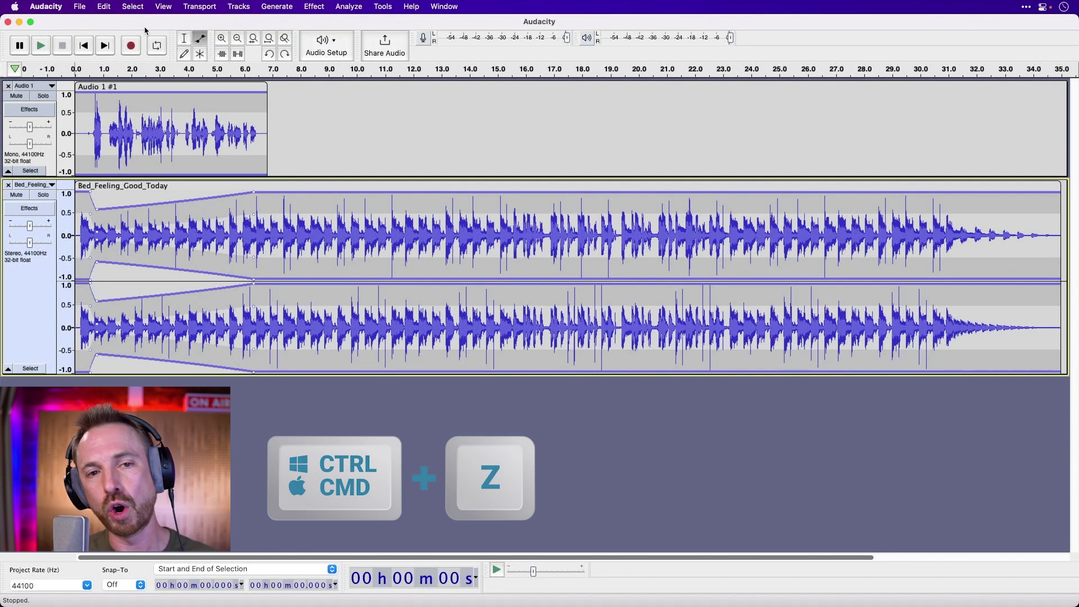
{"action": "key", "text": "super+z"}
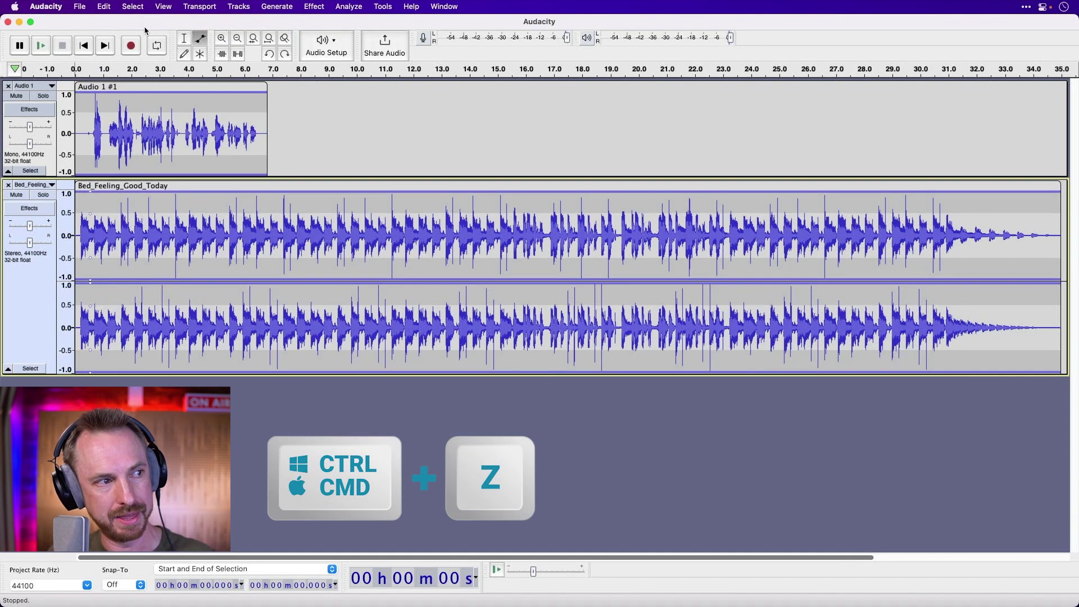
{"action": "key", "text": "super+z"}
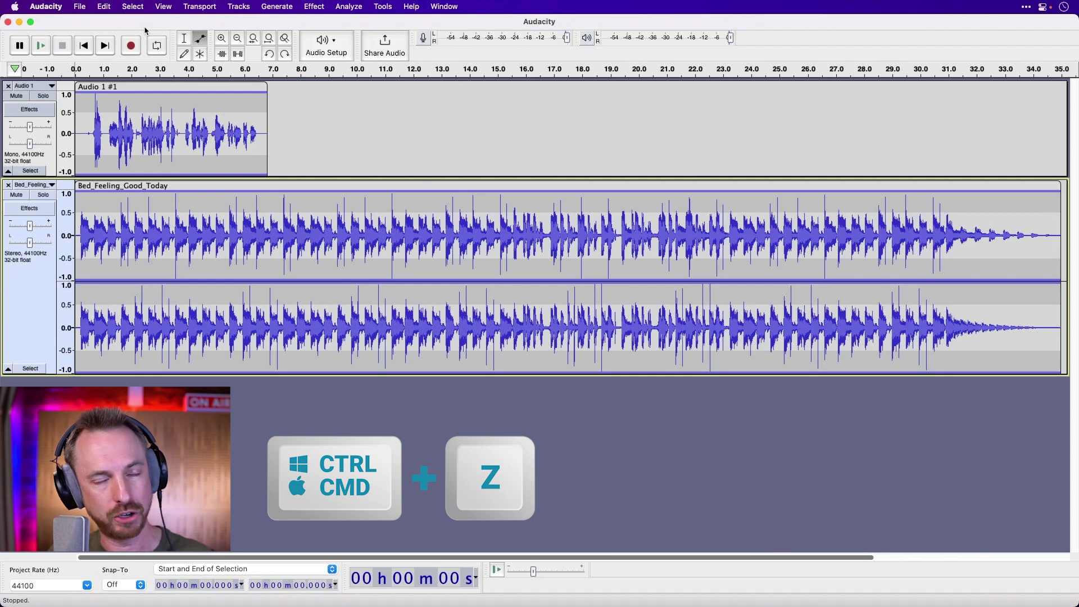
{"action": "left_click", "coordinate": [181, 44]}
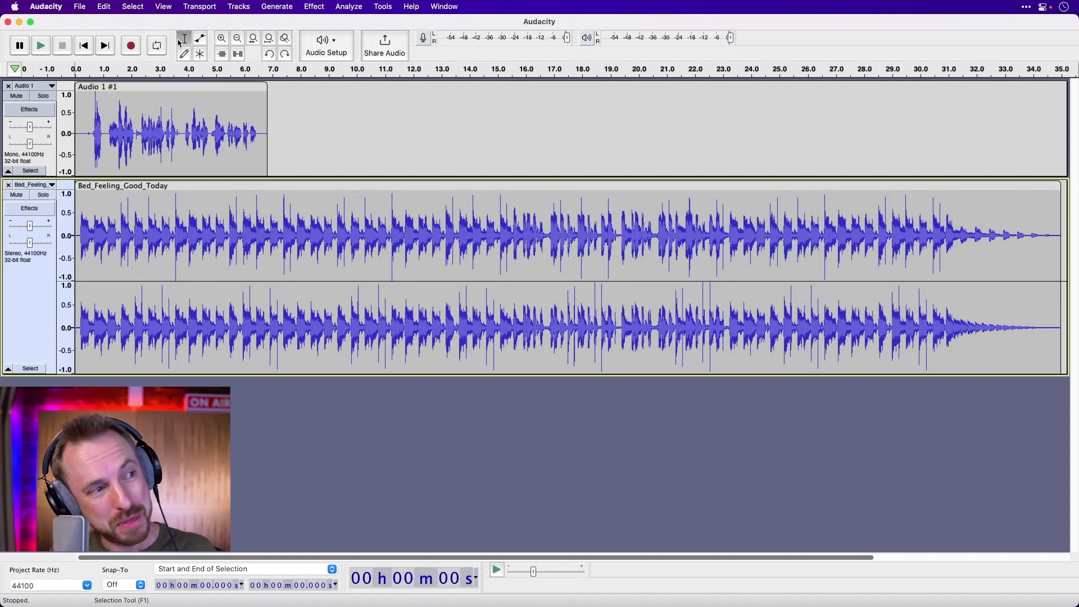
- Rename Audio 1 to the speaker's name plus 'Voice' and move it to the bottom, below the music
{"action": "left_click", "coordinate": [52, 87]}
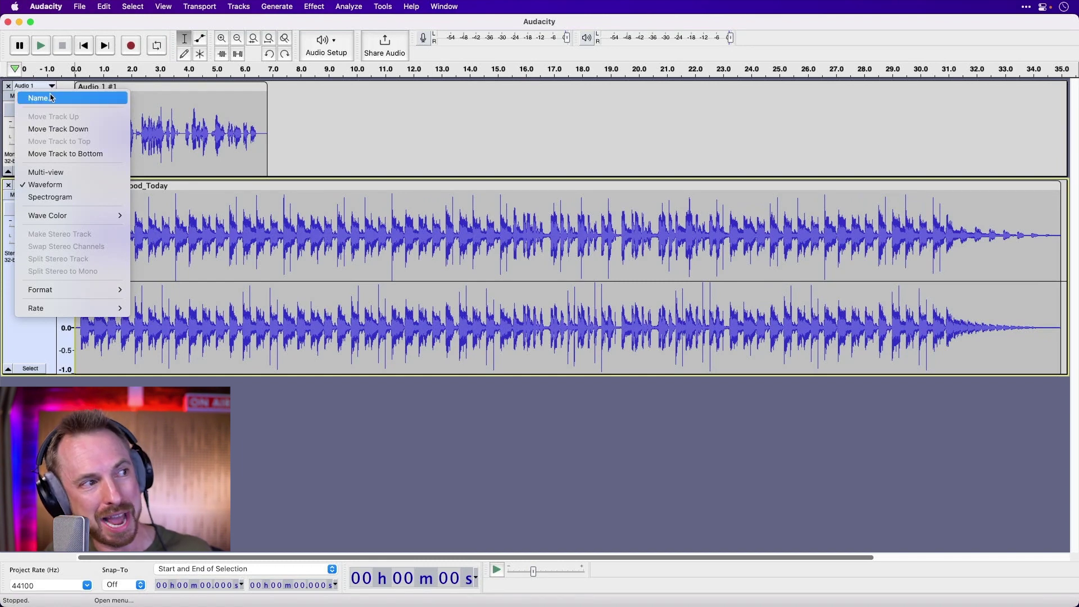
{"action": "left_click", "coordinate": [52, 99]}
{"action": "type", "text": "Mike Voice"}
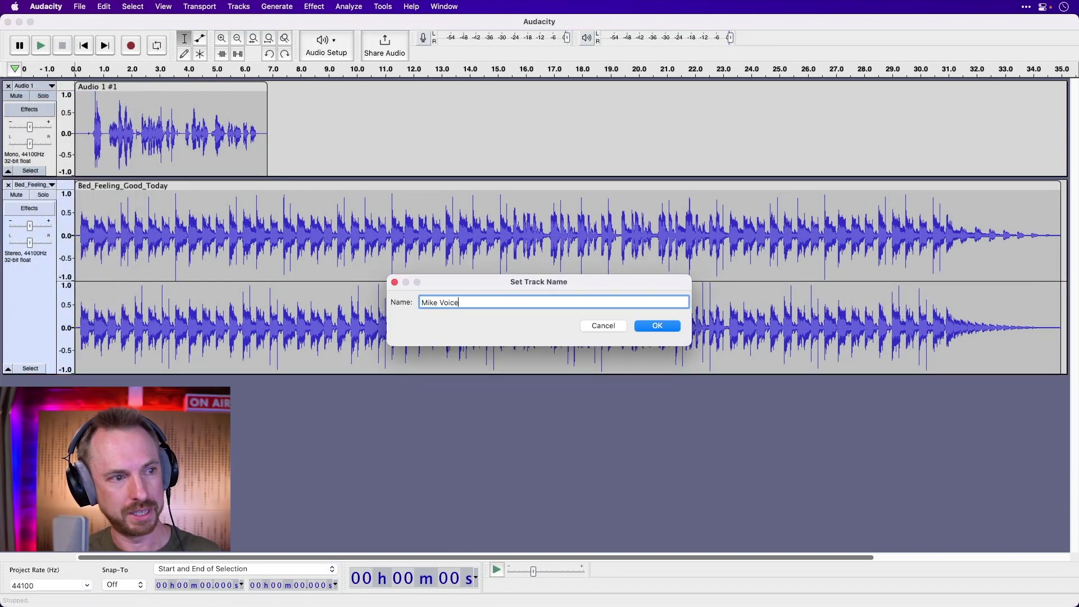
{"action": "key", "text": "Return"}
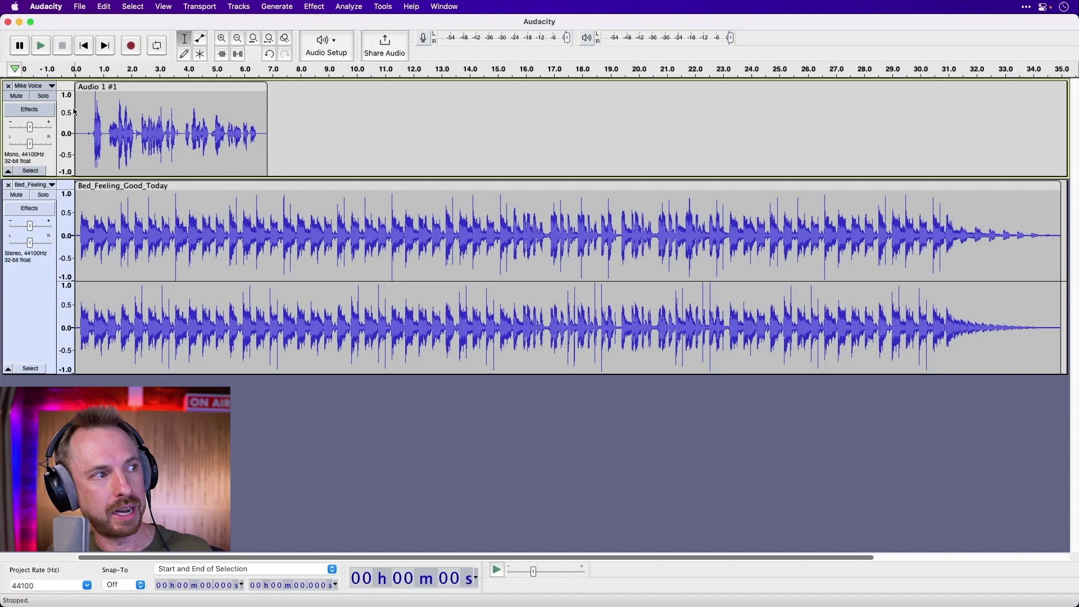
{"action": "left_click", "coordinate": [40, 88]}
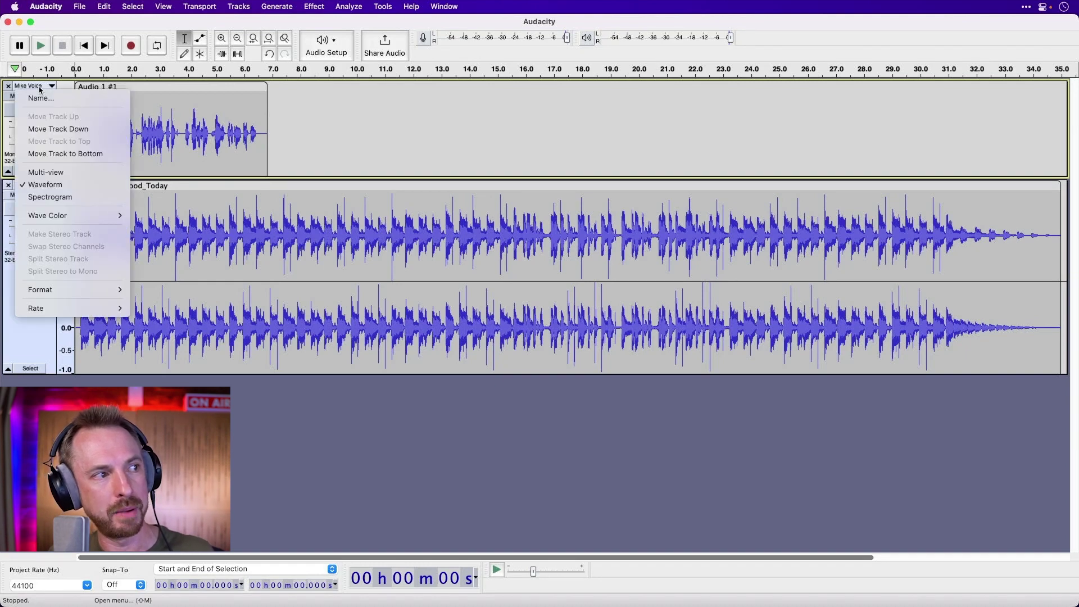
{"action": "left_click", "coordinate": [51, 153]}
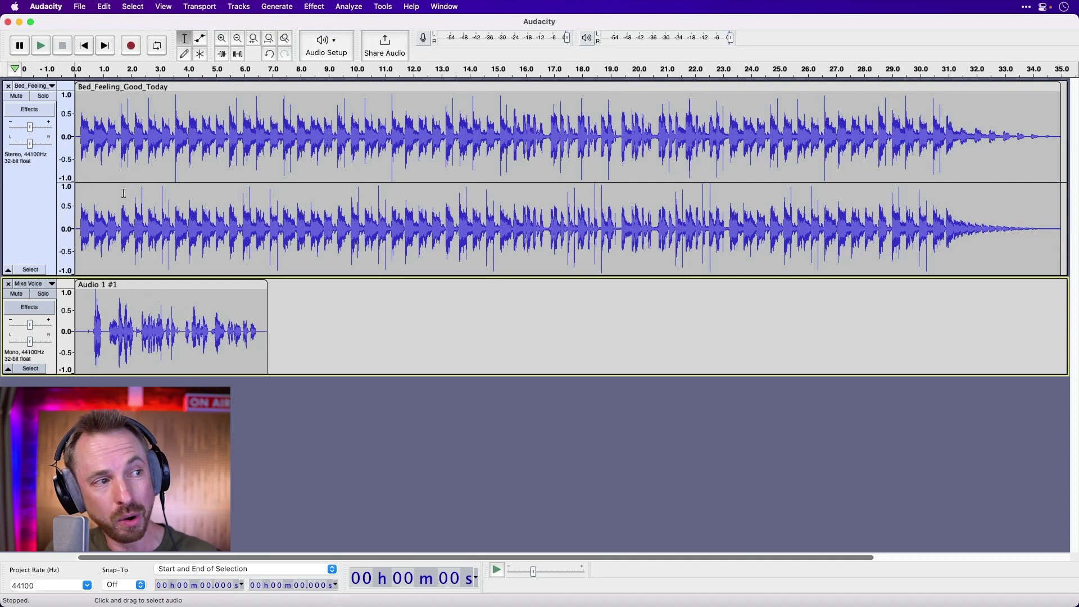
- Select the whole Bed_Feeling_Good_Today track and apply Auto Duck, lowering it 12 dB under the voice
{"action": "double_click", "coordinate": [146, 145]}
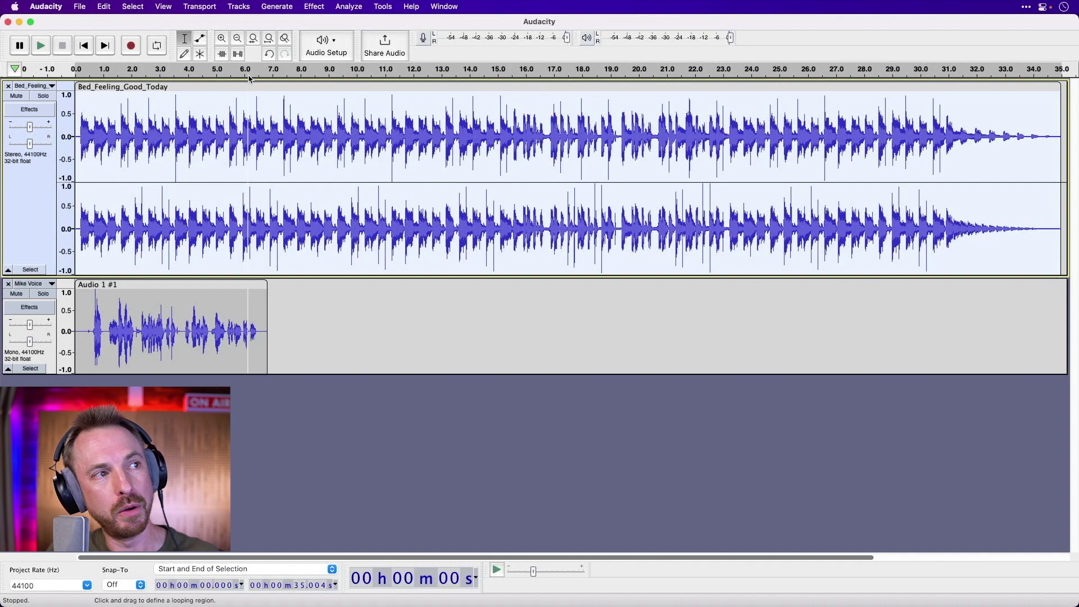
{"action": "left_click", "coordinate": [317, 12]}
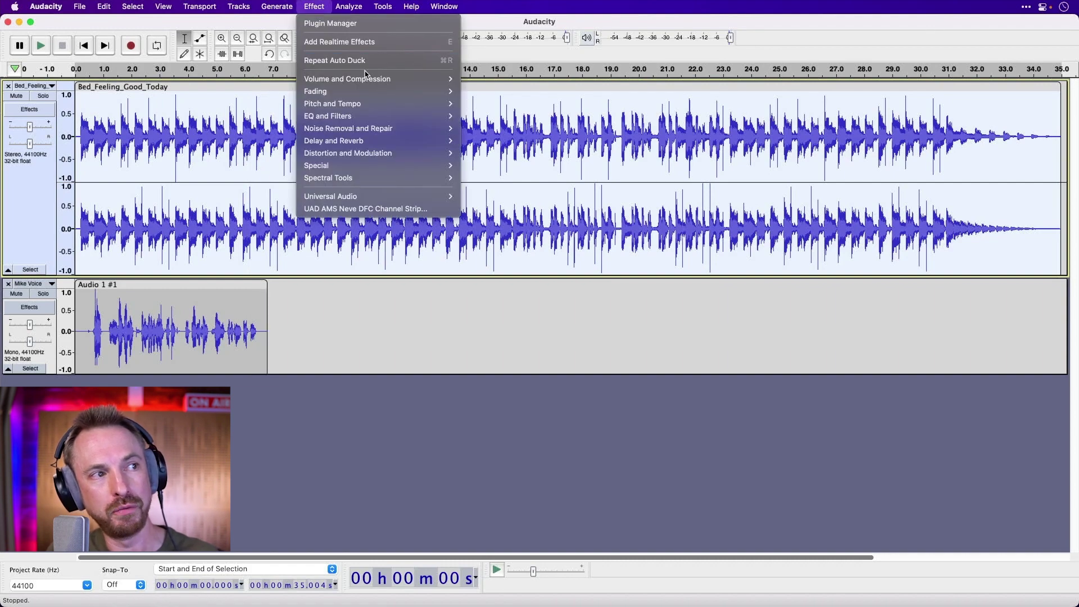
{"action": "mouse_move", "coordinate": [369, 78]}
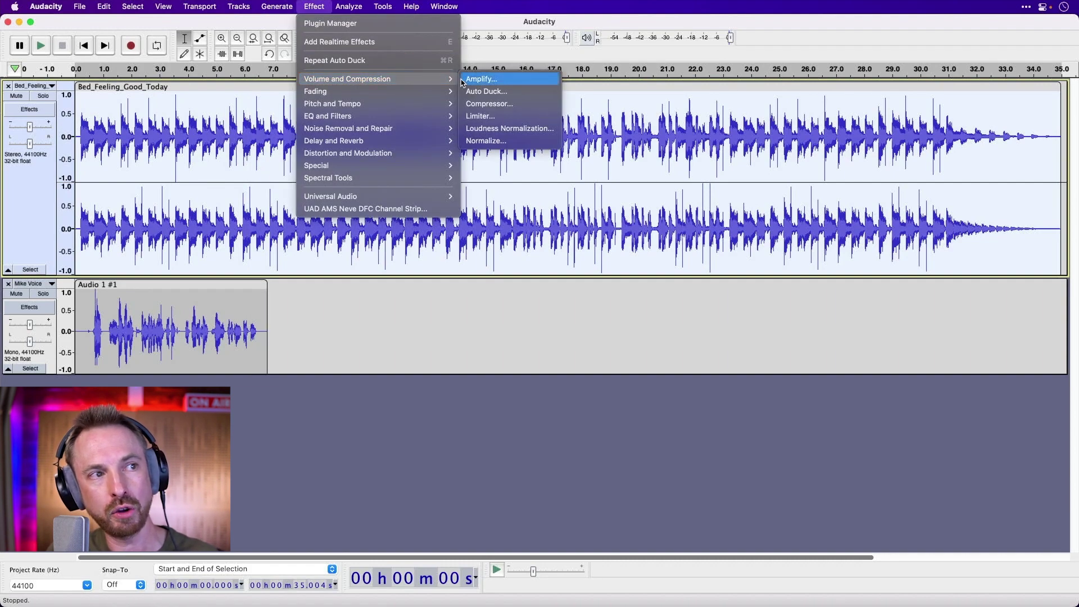
{"action": "left_click", "coordinate": [469, 93]}
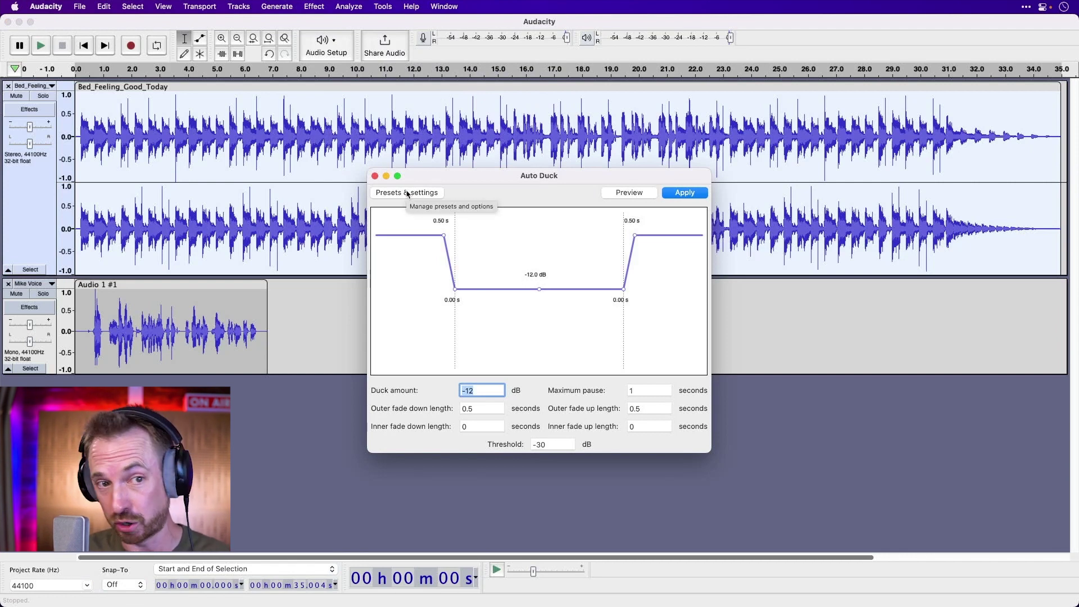
{"action": "left_click", "coordinate": [672, 195]}
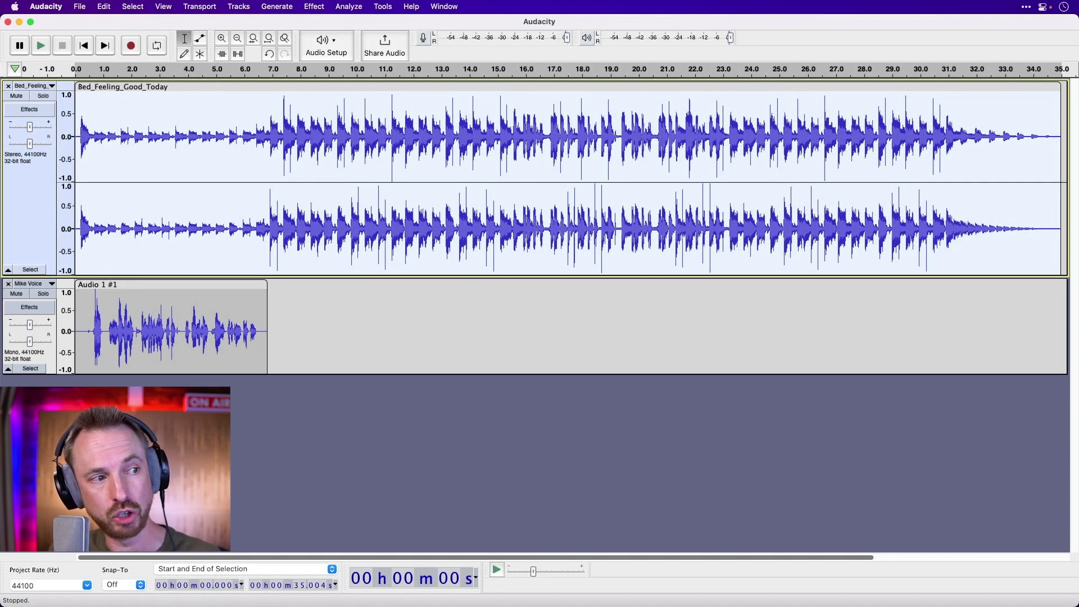
{"action": "left_click", "coordinate": [50, 44]}
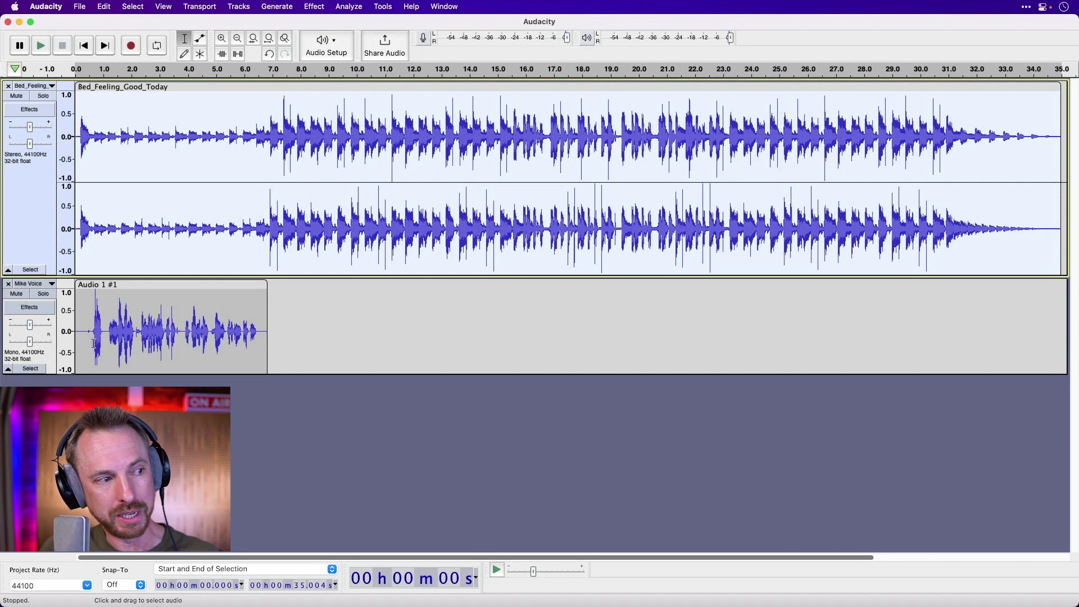
{"action": "left_click", "coordinate": [91, 344]}
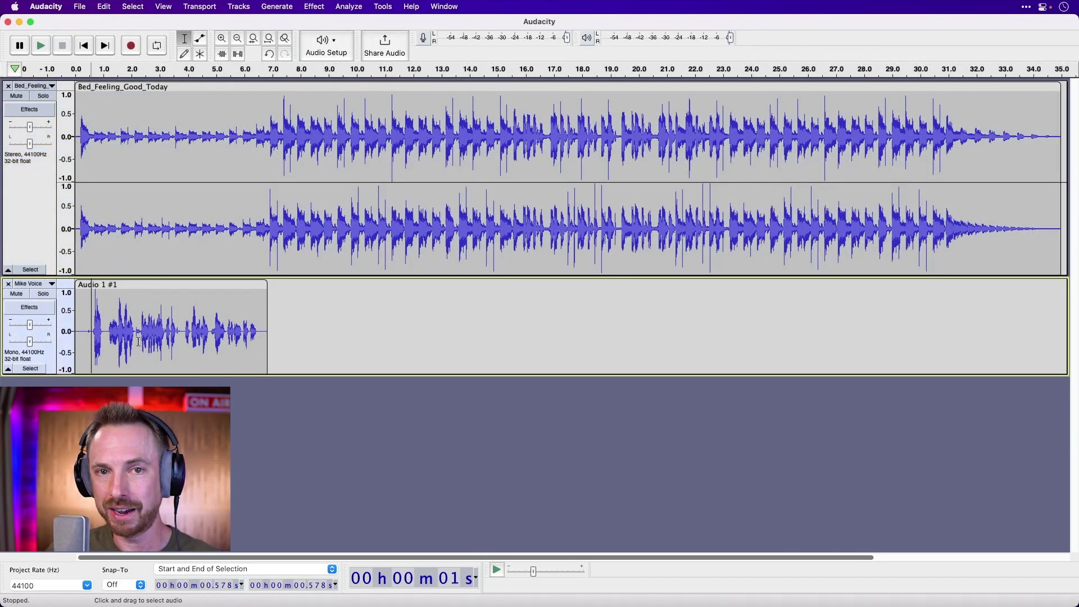
- Split the voice clip where speech starts (0.578 s) and ends (6.502 s)
{"action": "right_click", "coordinate": [92, 353]}
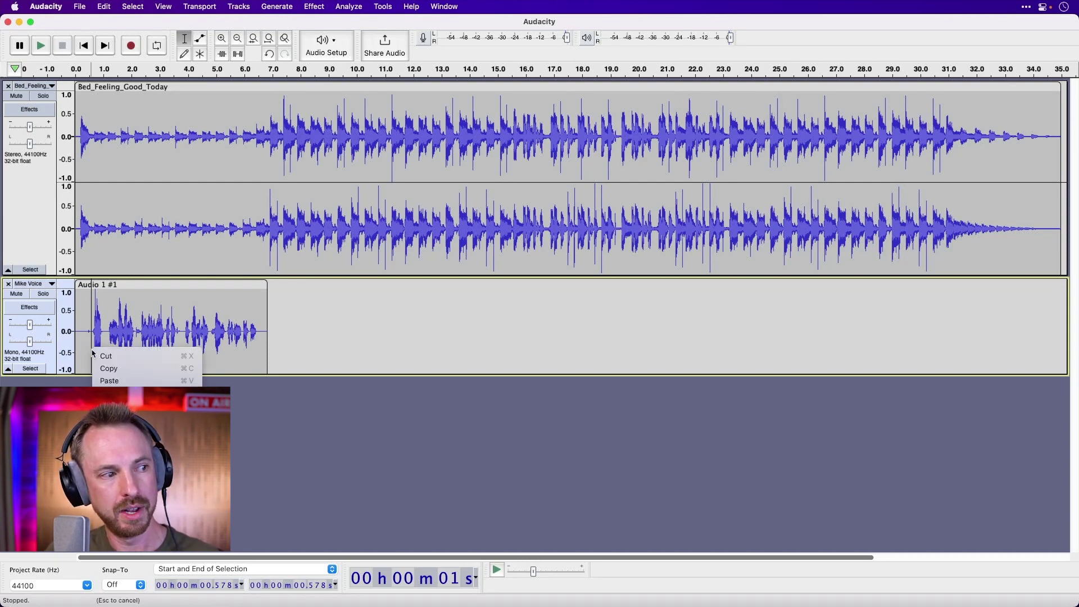
{"action": "left_click", "coordinate": [113, 399]}
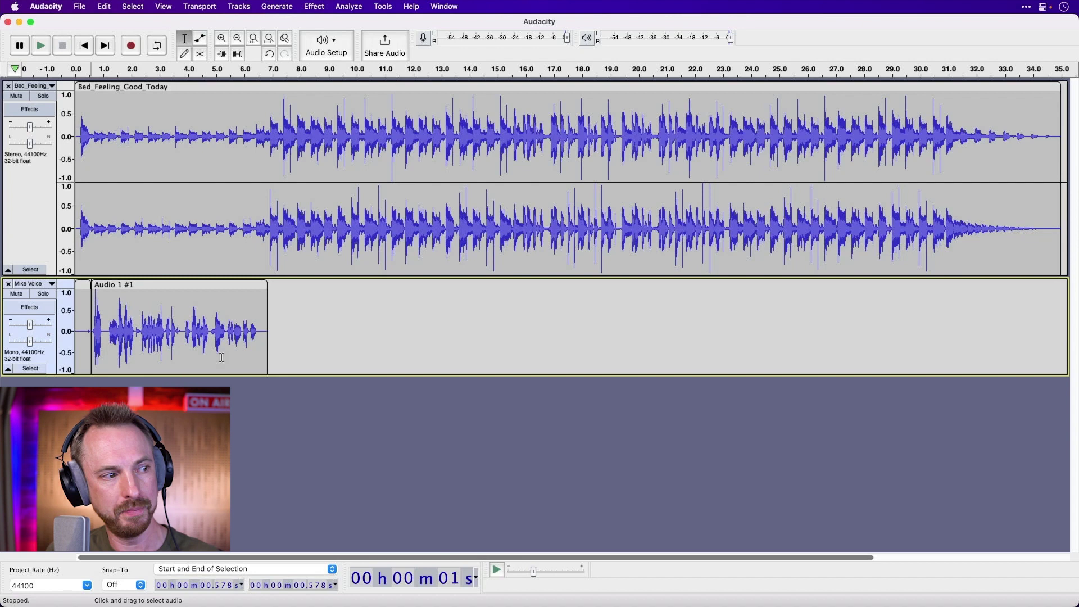
{"action": "left_click", "coordinate": [258, 341]}
{"action": "right_click", "coordinate": [259, 341]}
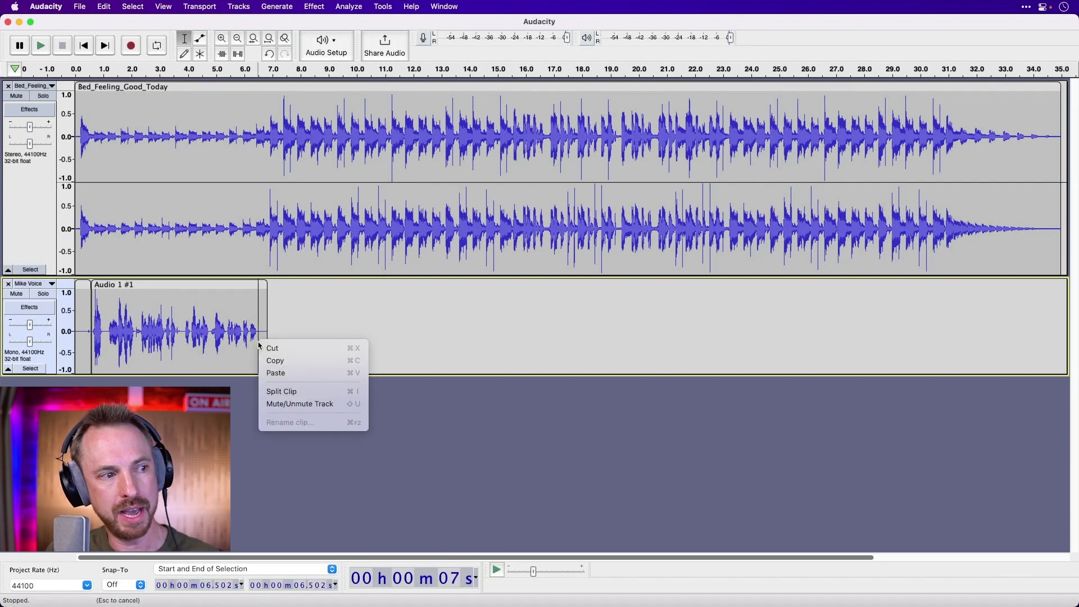
{"action": "left_click", "coordinate": [281, 391]}
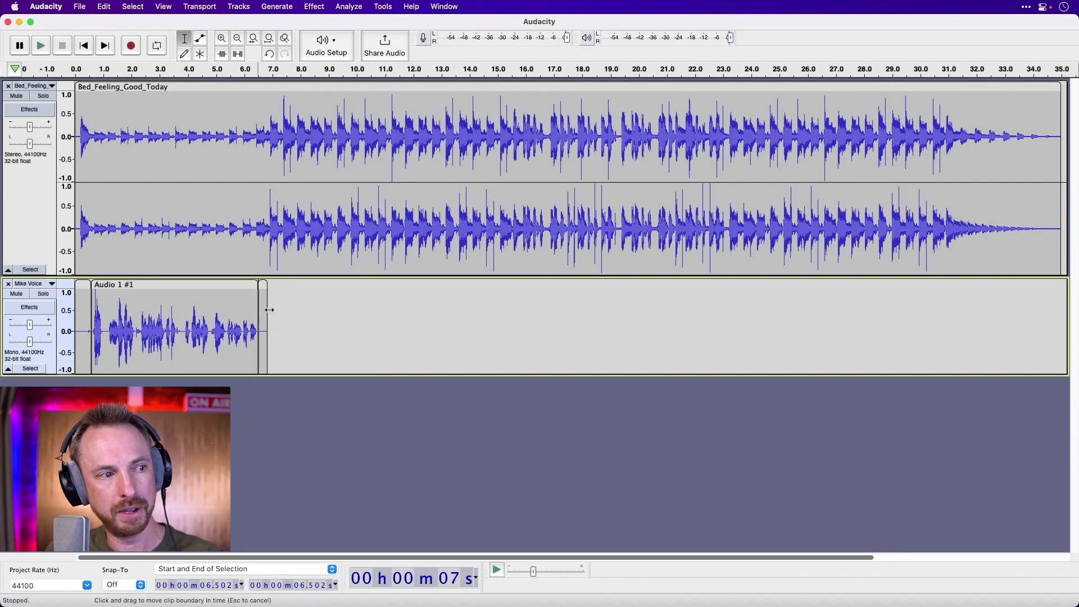
- Try deleting the trailing silent piece and dismiss the 'no audio selected' warning
{"action": "left_click", "coordinate": [264, 312]}
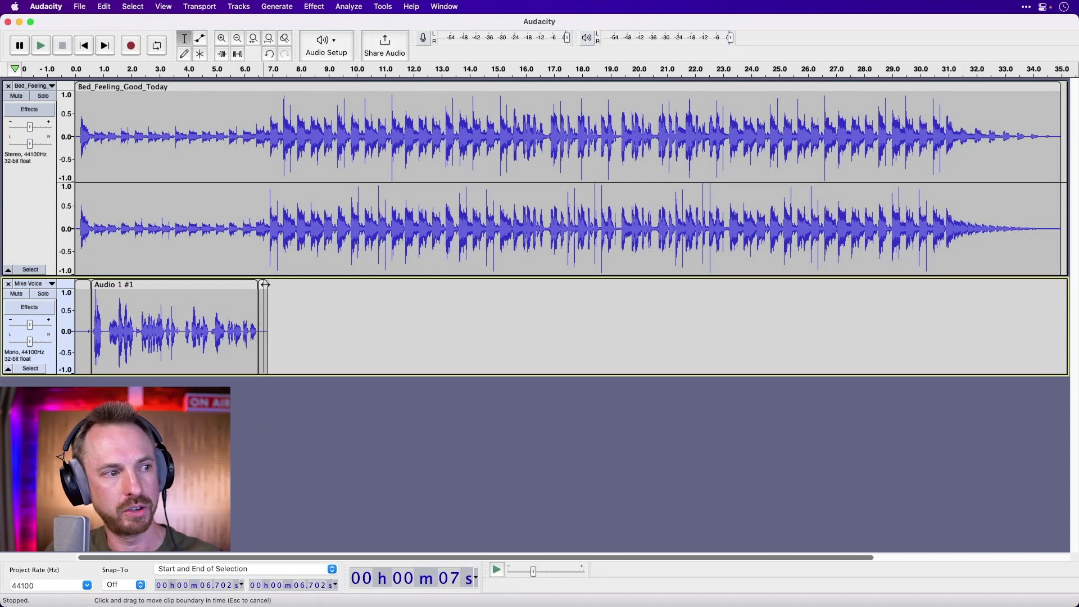
{"action": "key", "text": "BackSpace"}
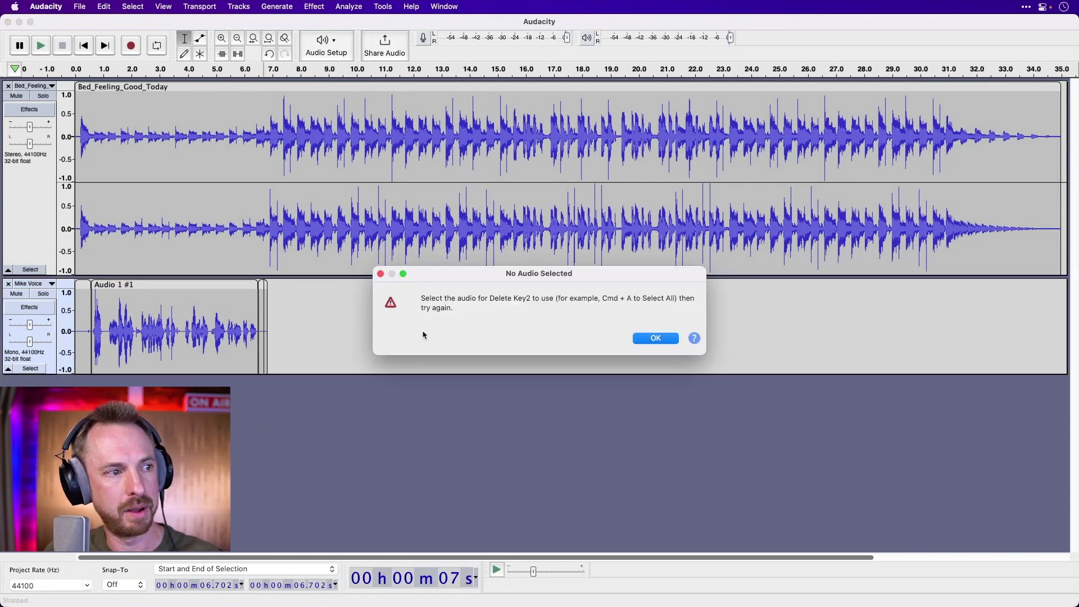
{"action": "left_click", "coordinate": [661, 337]}
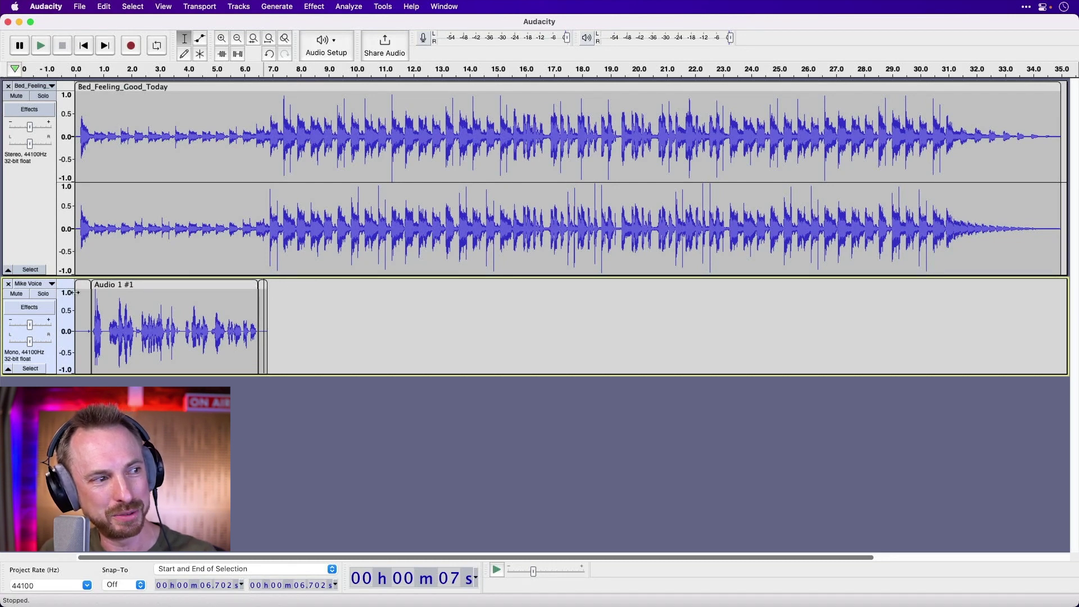
- Remove the leading silence from 0 to 0.578 s, then zoom in on the trailing piece
{"action": "left_click_drag", "start_coordinate": [76, 292], "coordinate": [92, 295]}
{"action": "key", "text": "super+shift+a"}
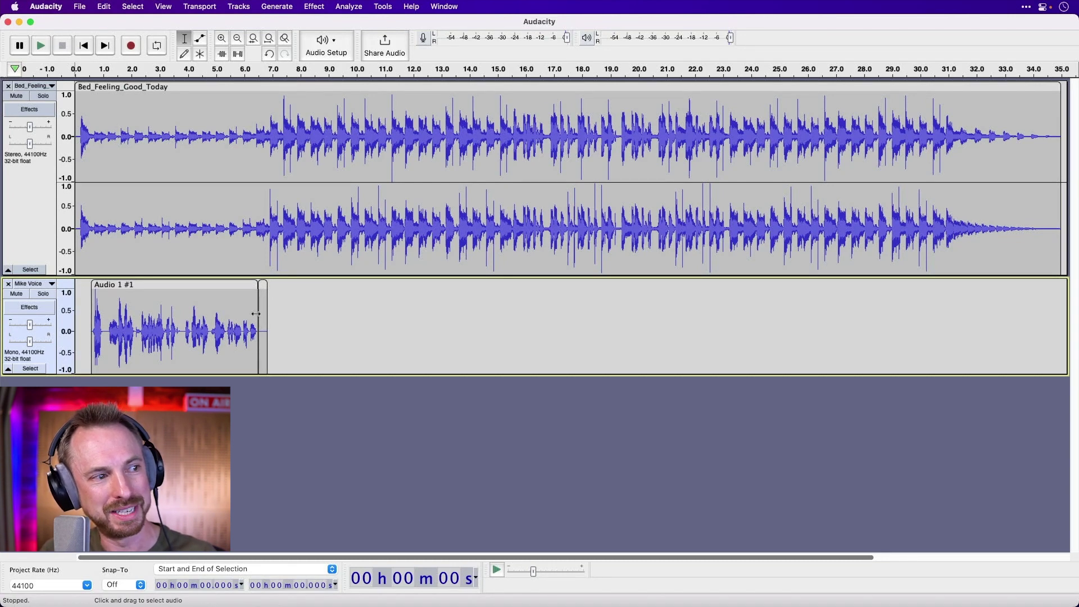
{"action": "left_click", "coordinate": [222, 39]}
{"action": "left_click", "coordinate": [452, 295]}
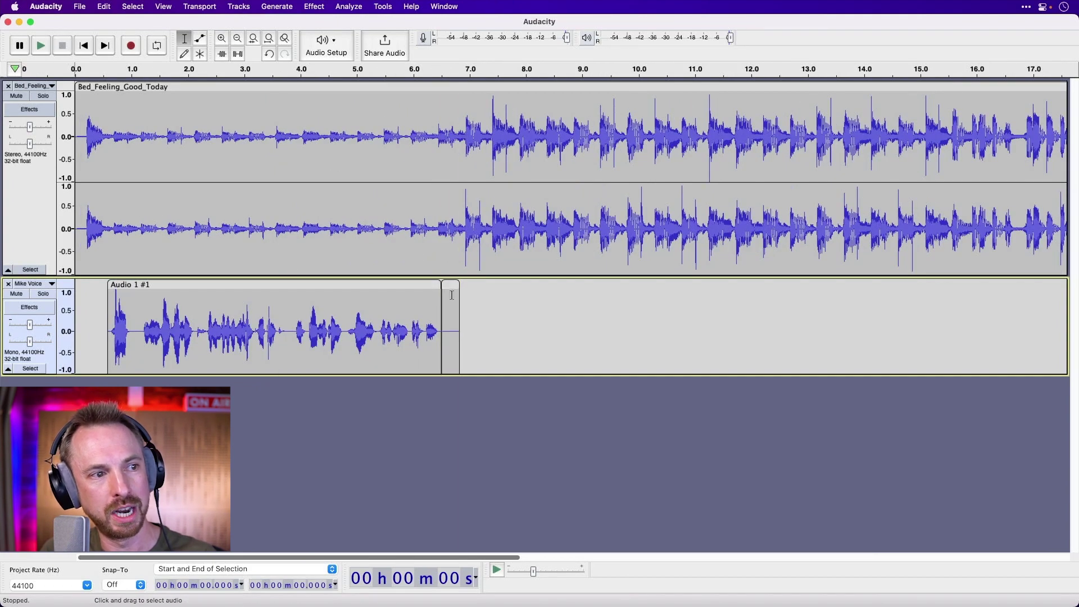
{"action": "key", "text": "Left"}
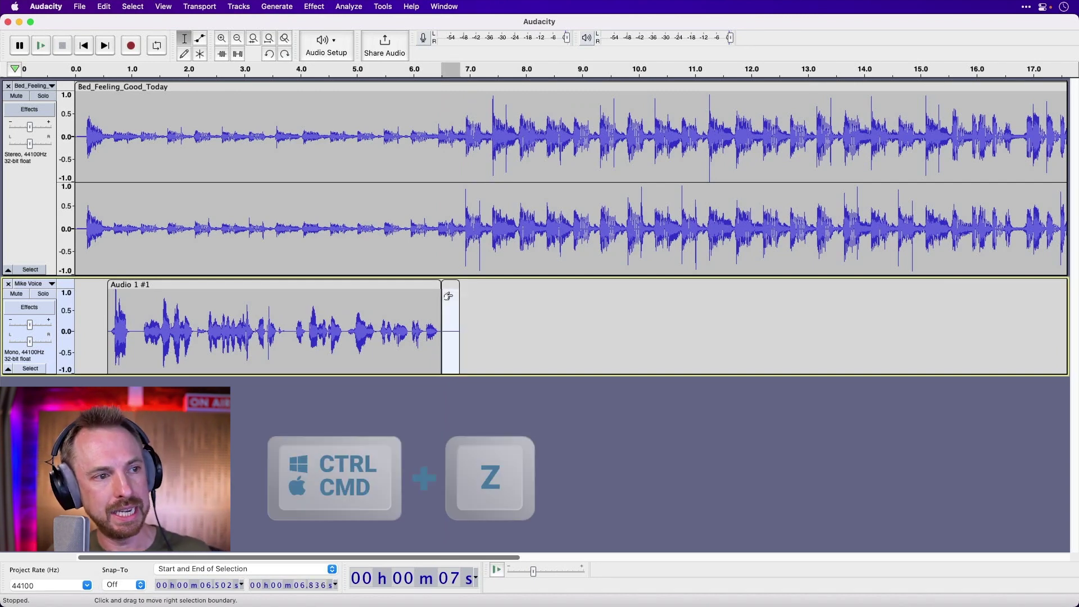
- Undo the edits until the voice is back to one unsplit clip
{"action": "key", "text": "super+z"}
{"action": "key", "text": "Left"}
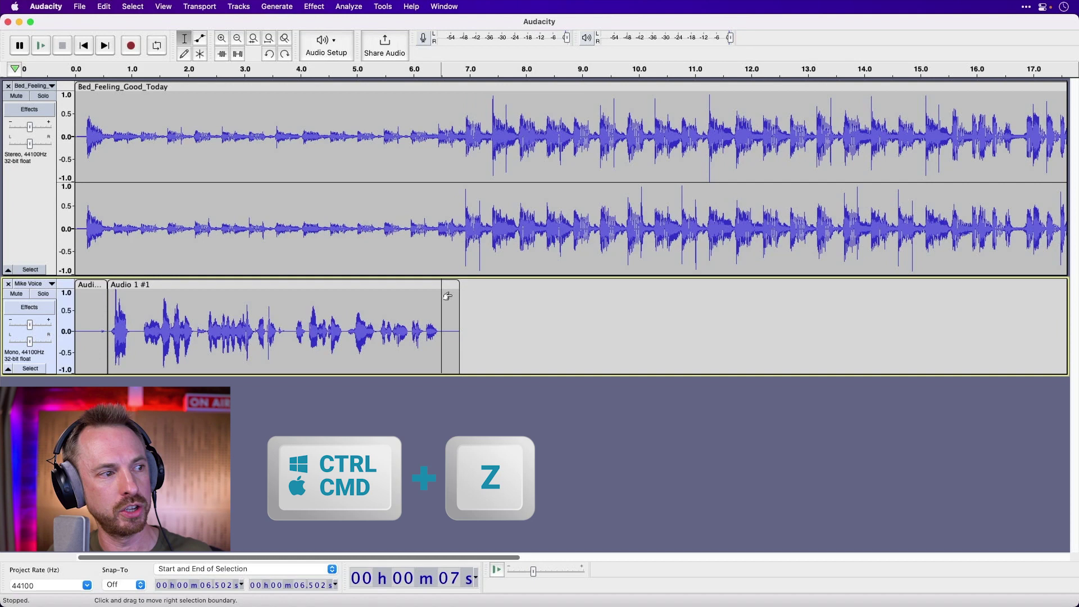
{"action": "key", "text": "super+z"}
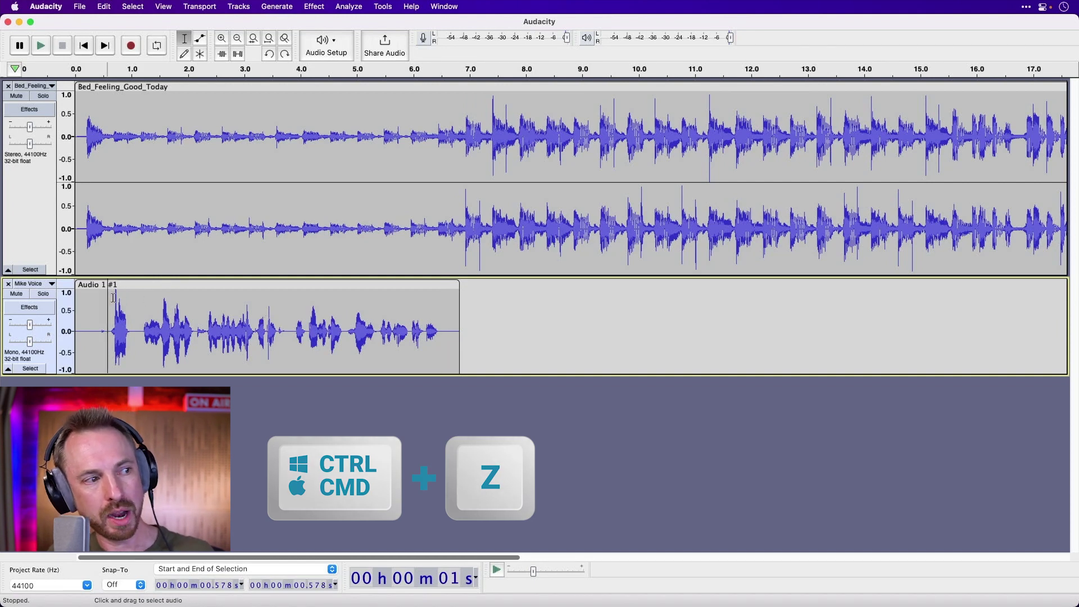
- Trim the voice clip to the speech from 0.658 to 6.562 s and shift it along the timeline
{"action": "left_click_drag", "start_coordinate": [114, 299], "coordinate": [444, 319]}
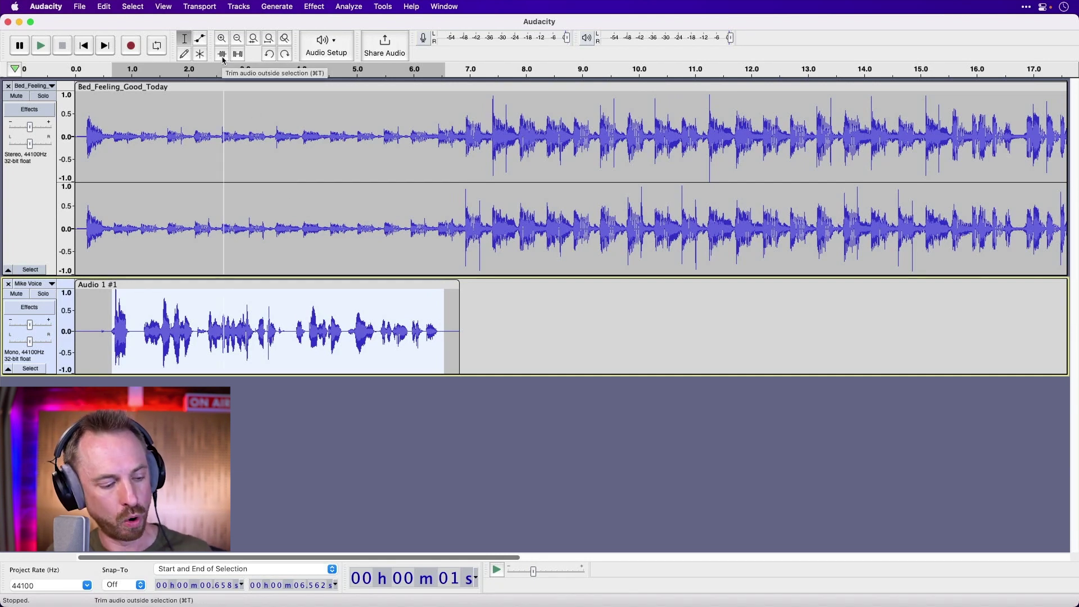
{"action": "key", "text": "super+t"}
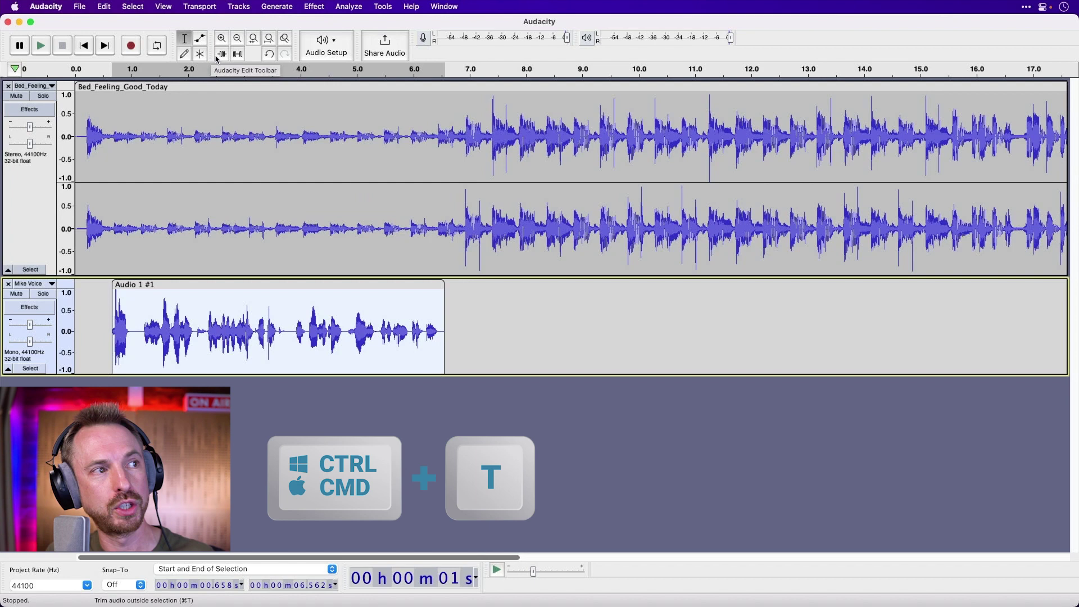
{"action": "mouse_move", "coordinate": [254, 282]}
{"action": "left_mouse_down"}
{"action": "mouse_move", "coordinate": [265, 287]}
{"action": "mouse_move", "coordinate": [233, 284]}
{"action": "mouse_move", "coordinate": [350, 296]}
{"action": "mouse_move", "coordinate": [259, 296]}
{"action": "left_mouse_up"}
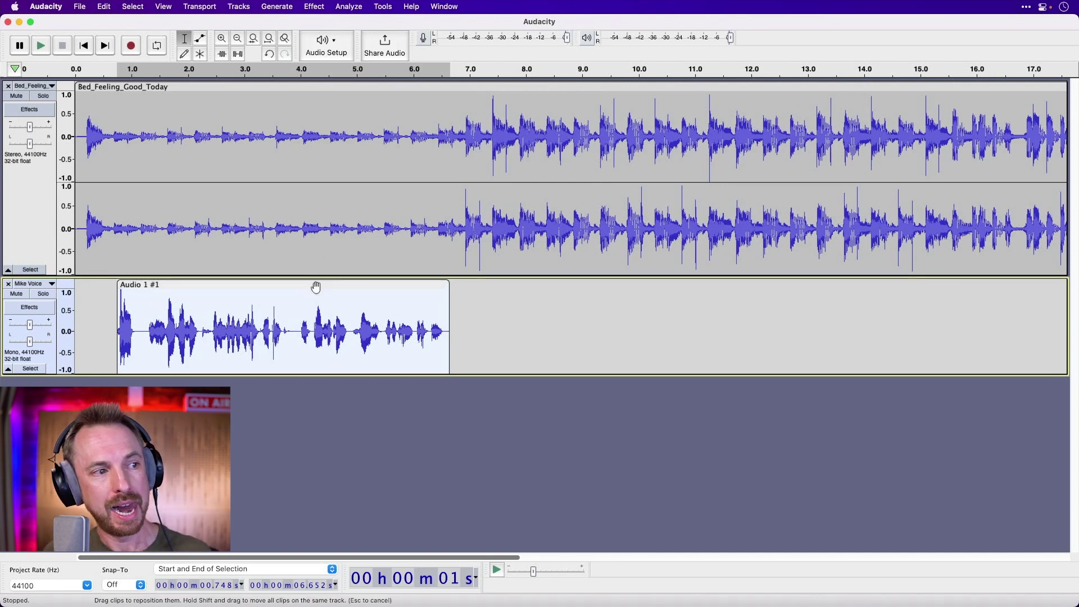
- Nudge the voice clip toward the start, mute the Bed_Feeling_Good_Today track, and play from 0
{"action": "mouse_move", "coordinate": [317, 287]}
{"action": "left_mouse_down"}
{"action": "mouse_move", "coordinate": [285, 285]}
{"action": "mouse_move", "coordinate": [311, 286]}
{"action": "left_mouse_up"}
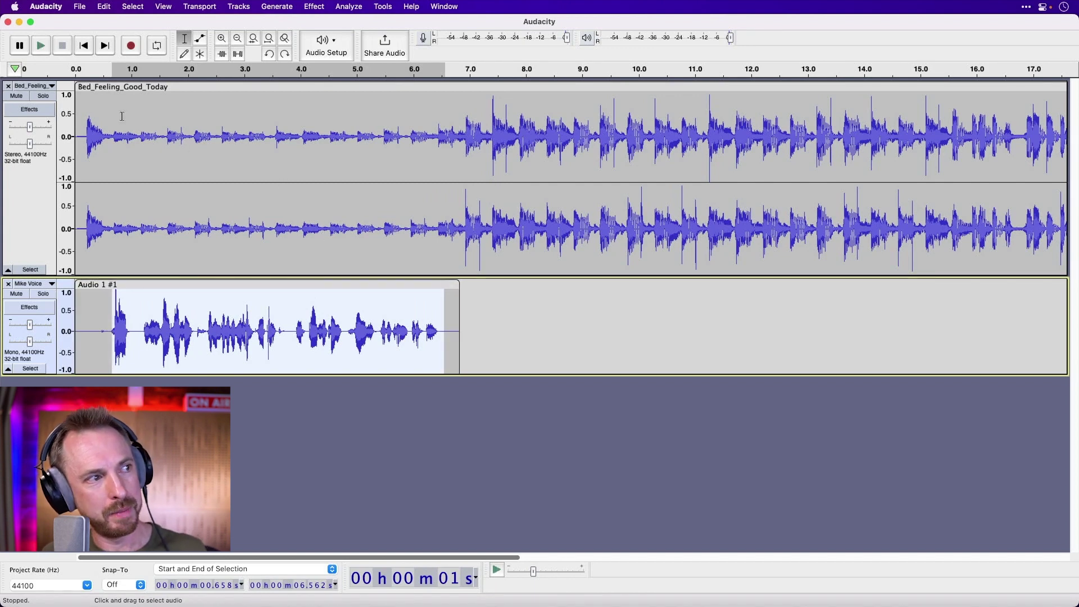
{"action": "left_click", "coordinate": [17, 96]}
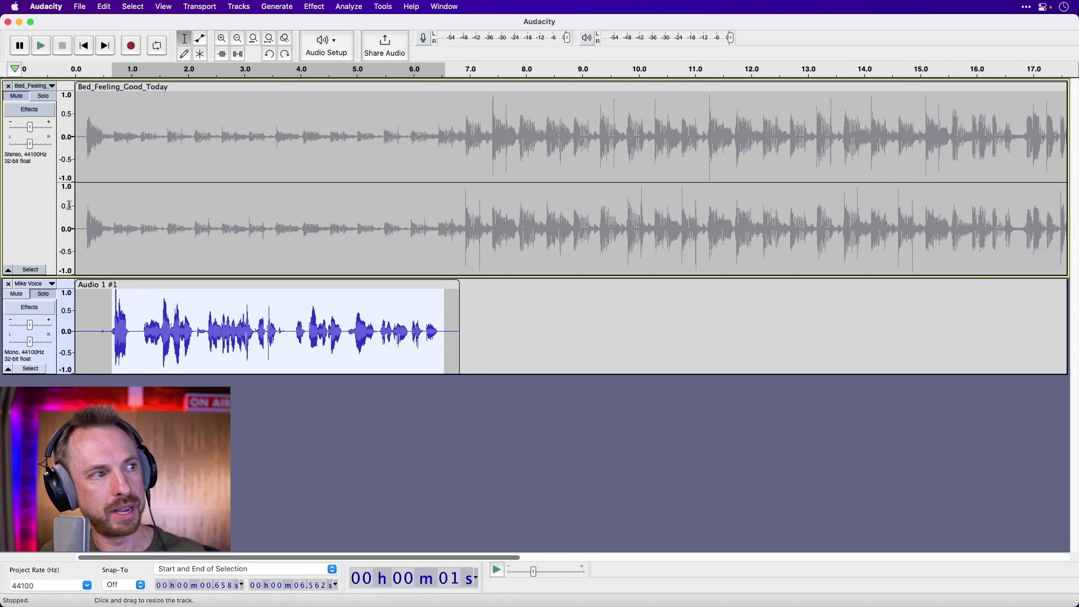
{"action": "left_click", "coordinate": [77, 72]}
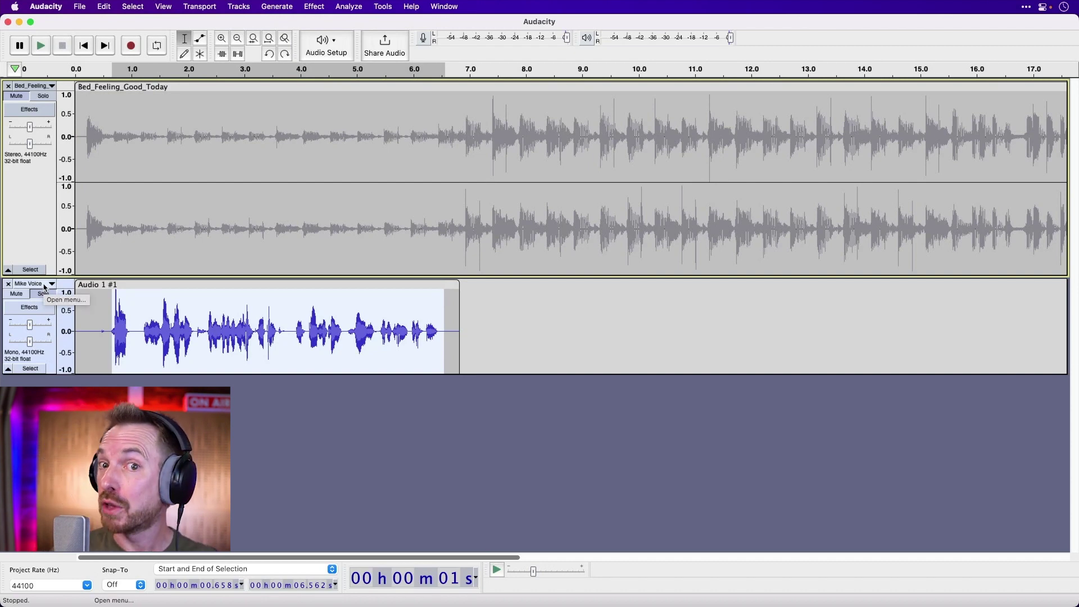
- Switch the voice track to Spectrogram view, then to Multi-view with the spectrogram above the waveform
{"action": "left_click", "coordinate": [45, 287]}
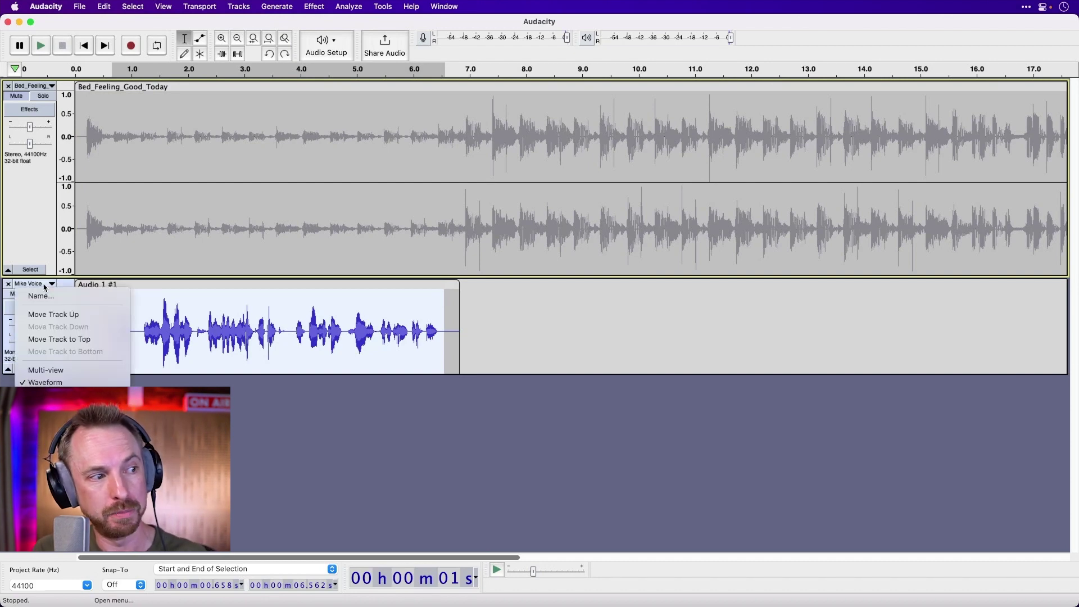
{"action": "left_click", "coordinate": [69, 395]}
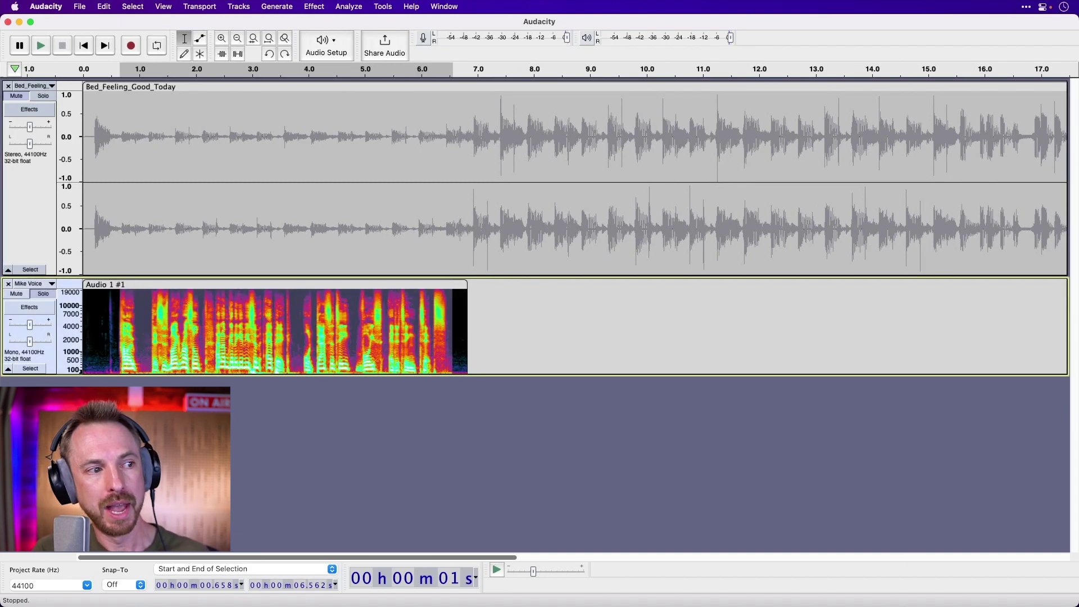
{"action": "left_click", "coordinate": [116, 298]}
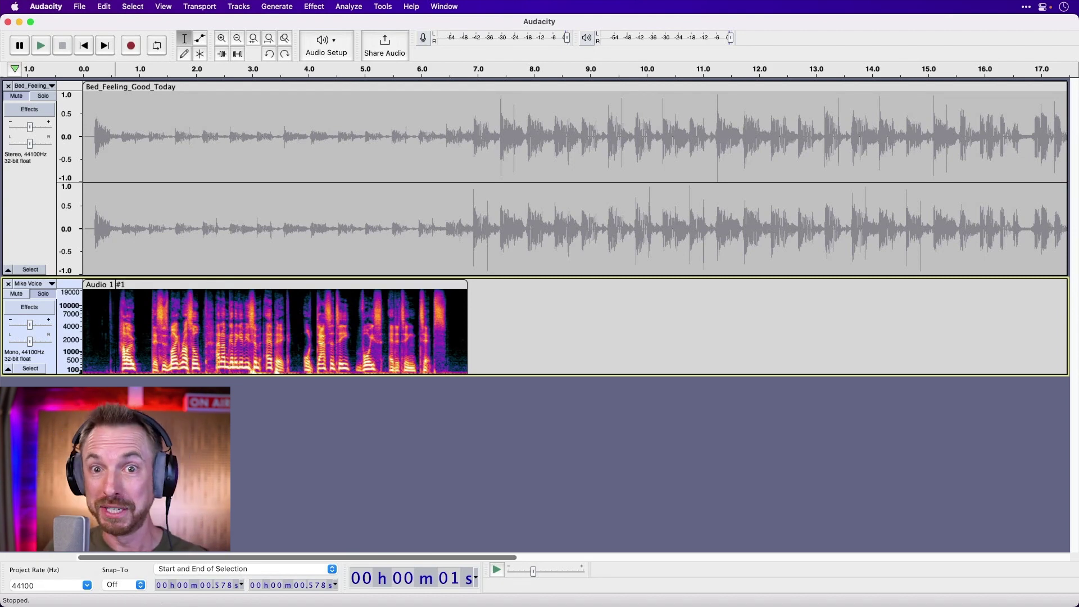
{"action": "left_click", "coordinate": [52, 284]}
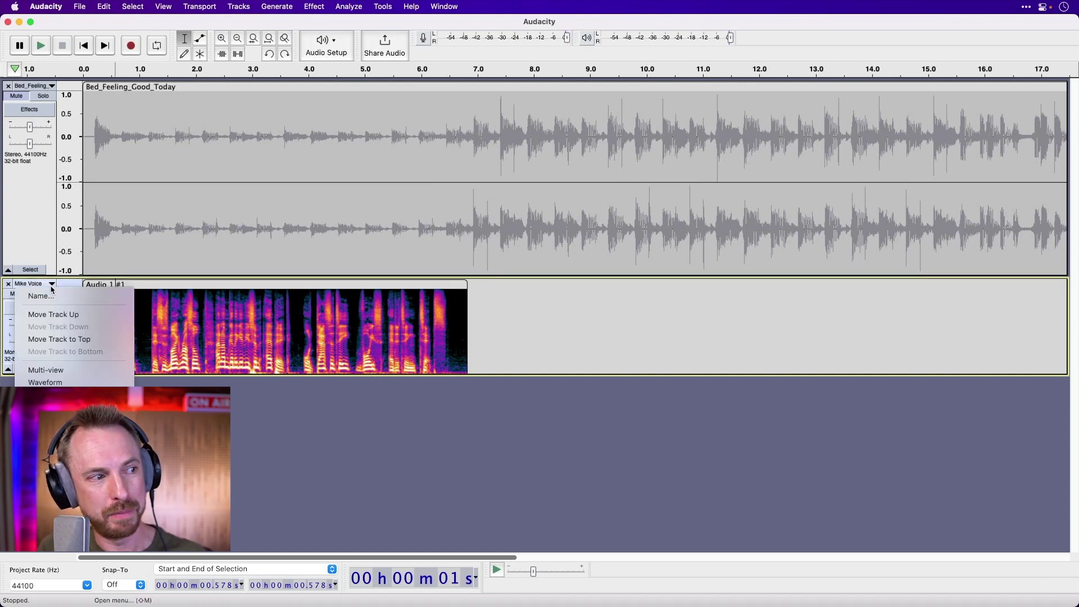
{"action": "left_click", "coordinate": [45, 369]}
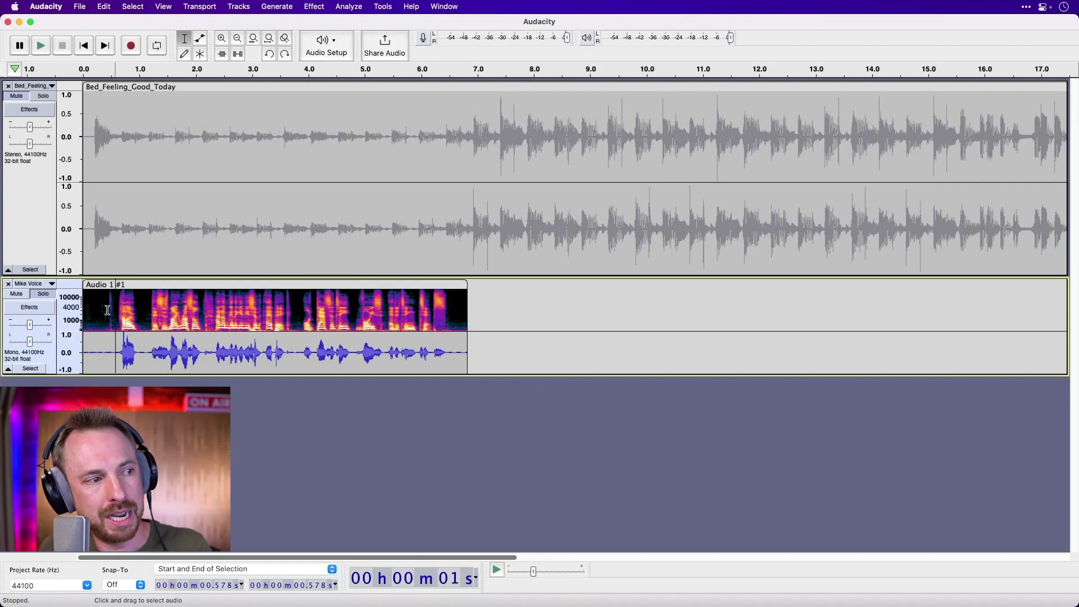
- Capture a Noise Reduction noise profile from the silent opening of the Mike Voice clip
{"action": "left_click_drag", "start_coordinate": [105, 311], "coordinate": [82, 315]}
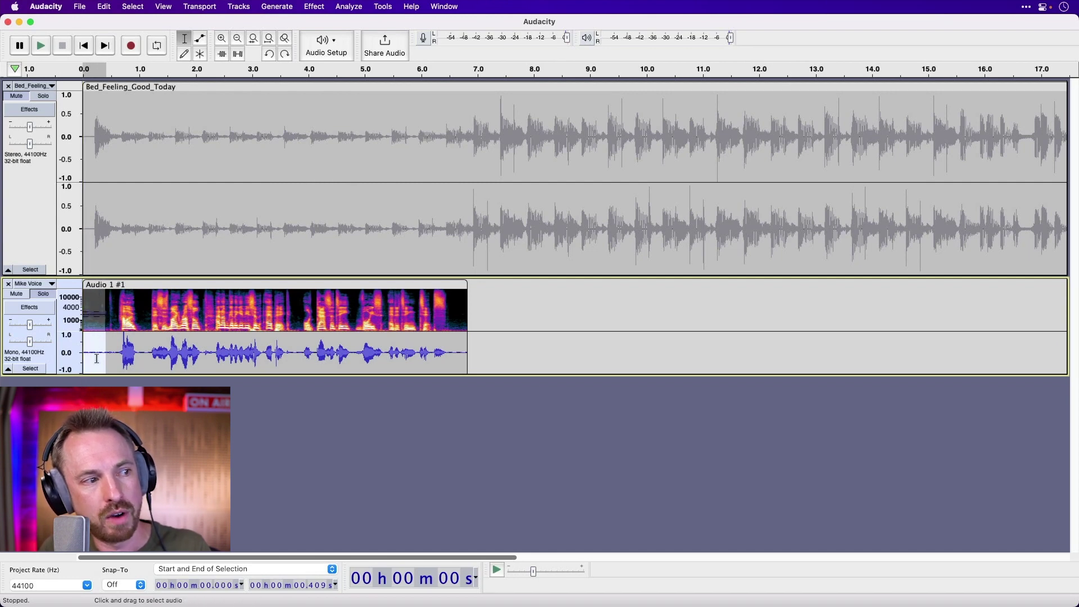
{"action": "left_click", "coordinate": [324, 10]}
{"action": "mouse_move", "coordinate": [393, 131]}
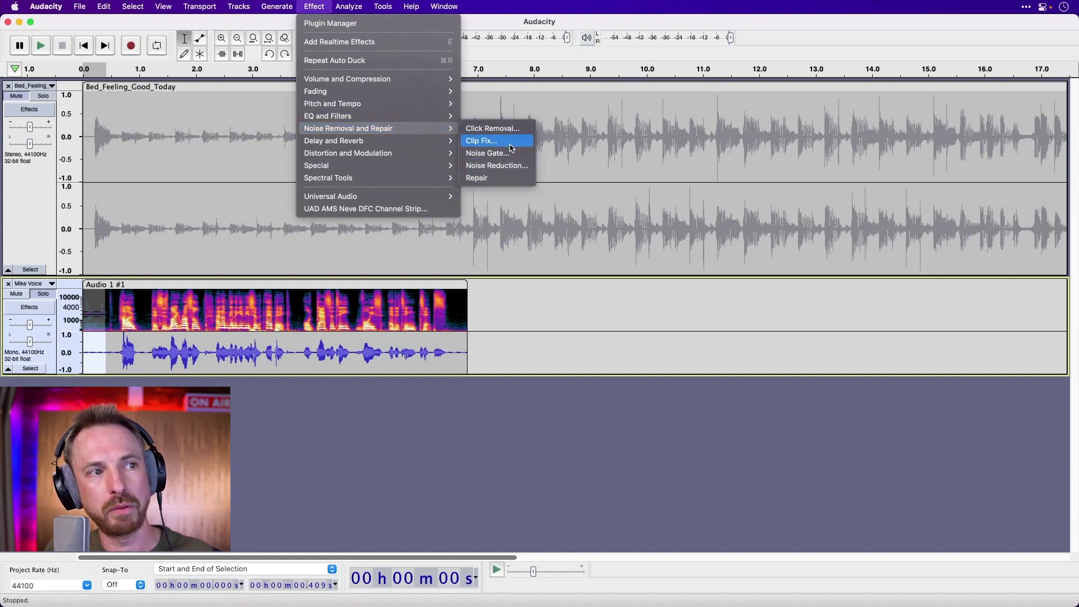
{"action": "left_click", "coordinate": [508, 166]}
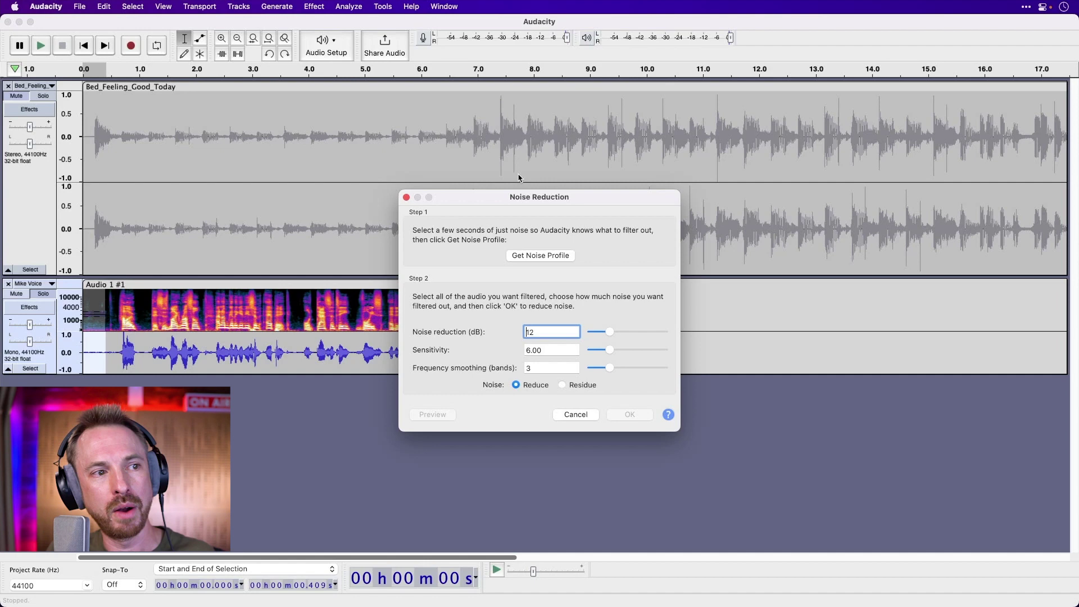
{"action": "left_click", "coordinate": [532, 256]}
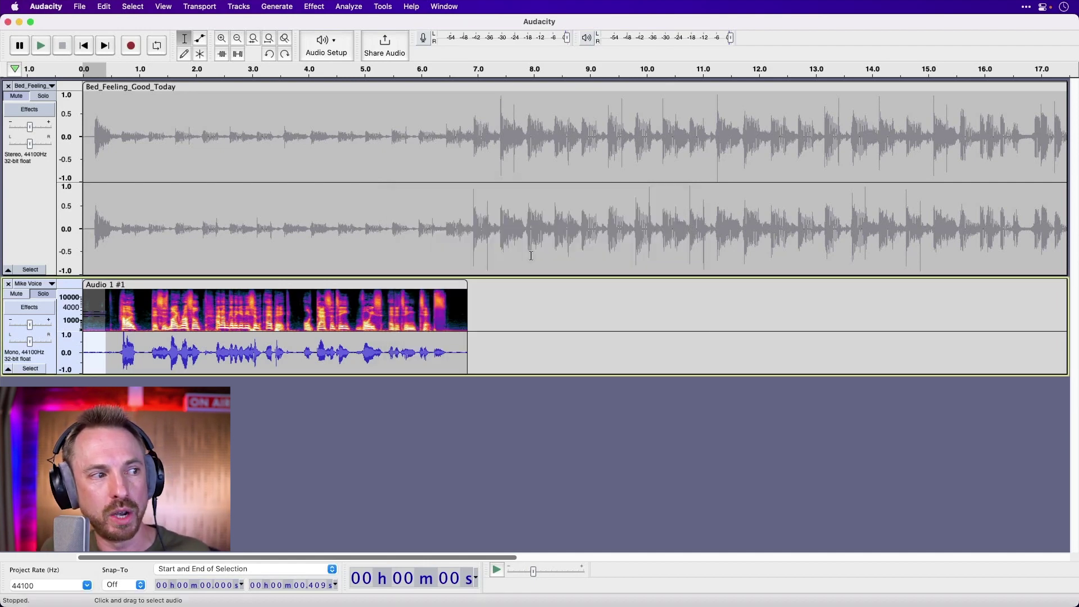
- Apply Noise Reduction (12 dB, sensitivity 6.00, smoothing 3 bands) to the whole 0–6.836 s clip
{"action": "left_click", "coordinate": [381, 285]}
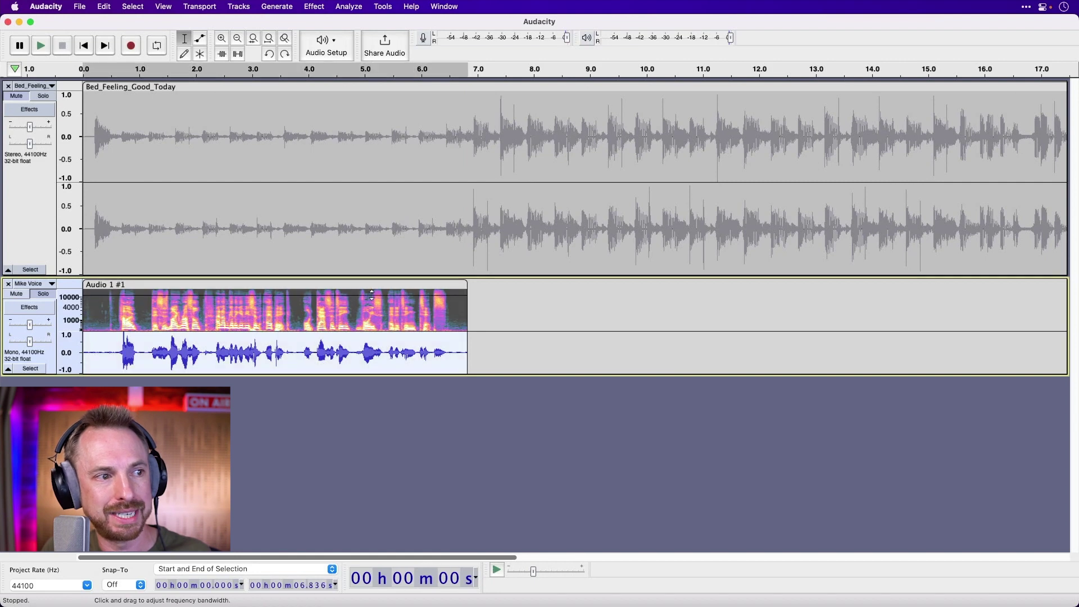
{"action": "left_click", "coordinate": [319, 6]}
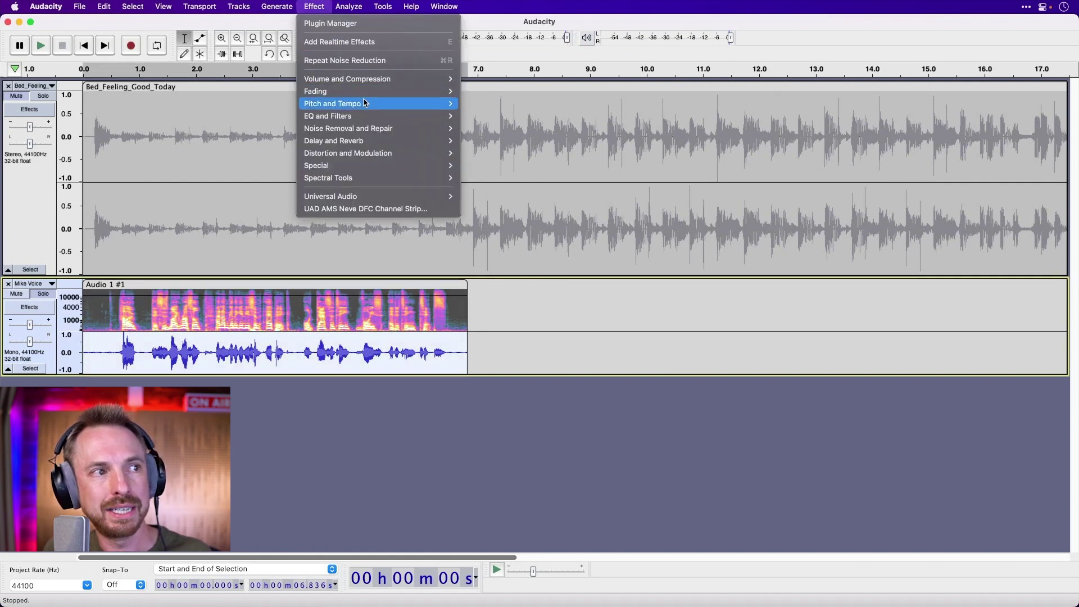
{"action": "mouse_move", "coordinate": [384, 129]}
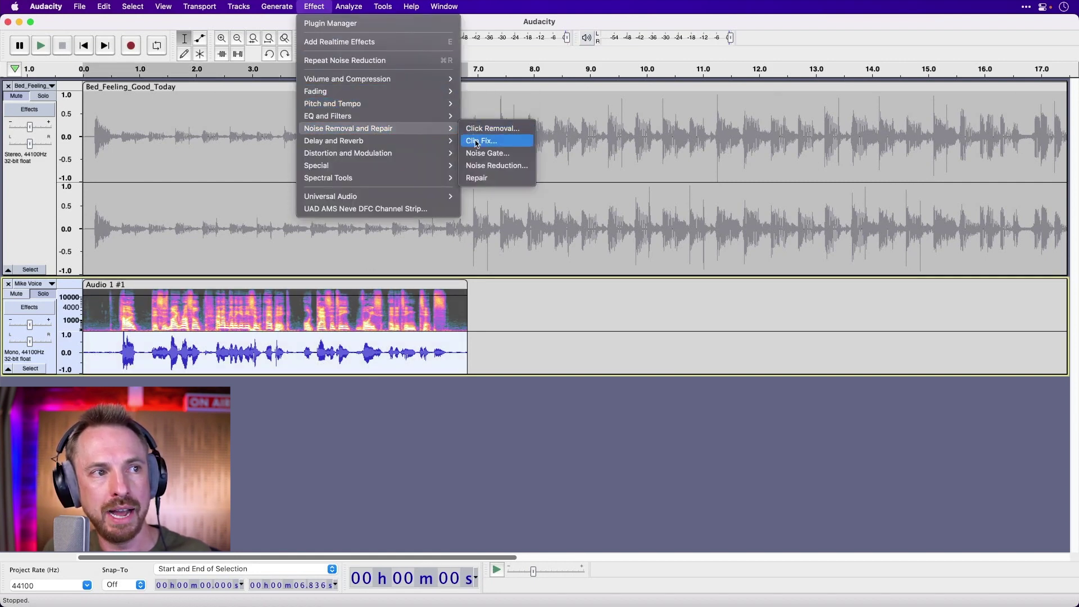
{"action": "left_click", "coordinate": [486, 167]}
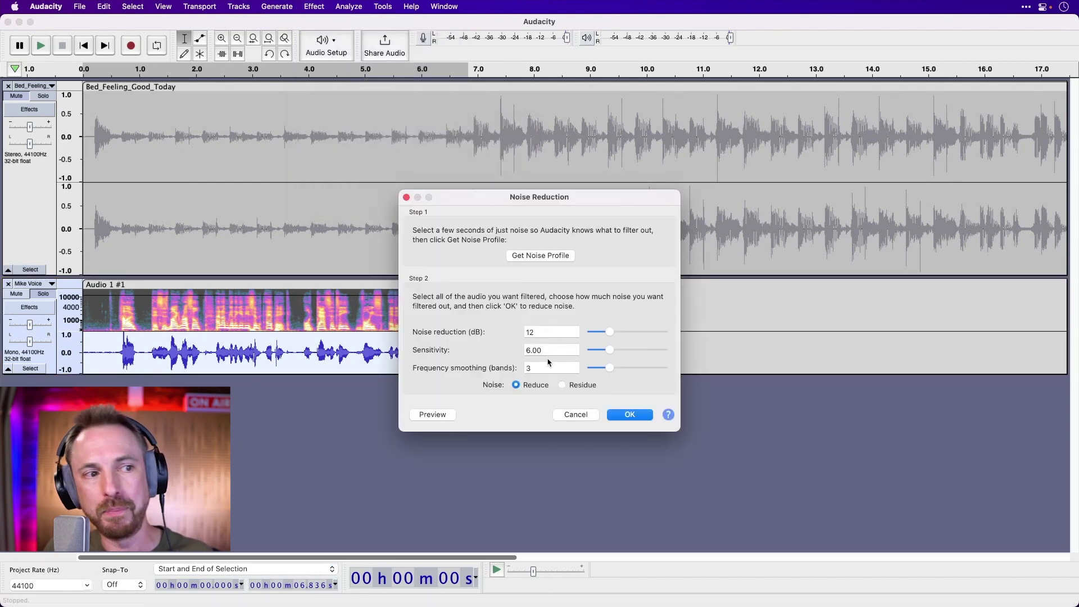
{"action": "left_click", "coordinate": [631, 414]}
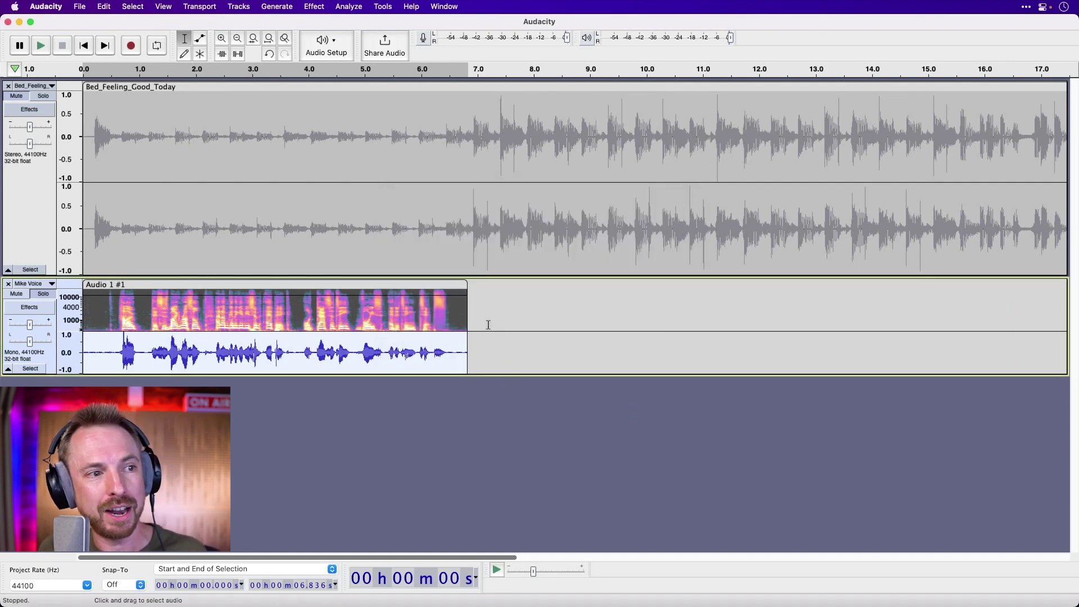
- Play the cleaned voice with the music from 4.907 s, stop, then magnify the 4–6 s region
{"action": "left_click", "coordinate": [360, 315]}
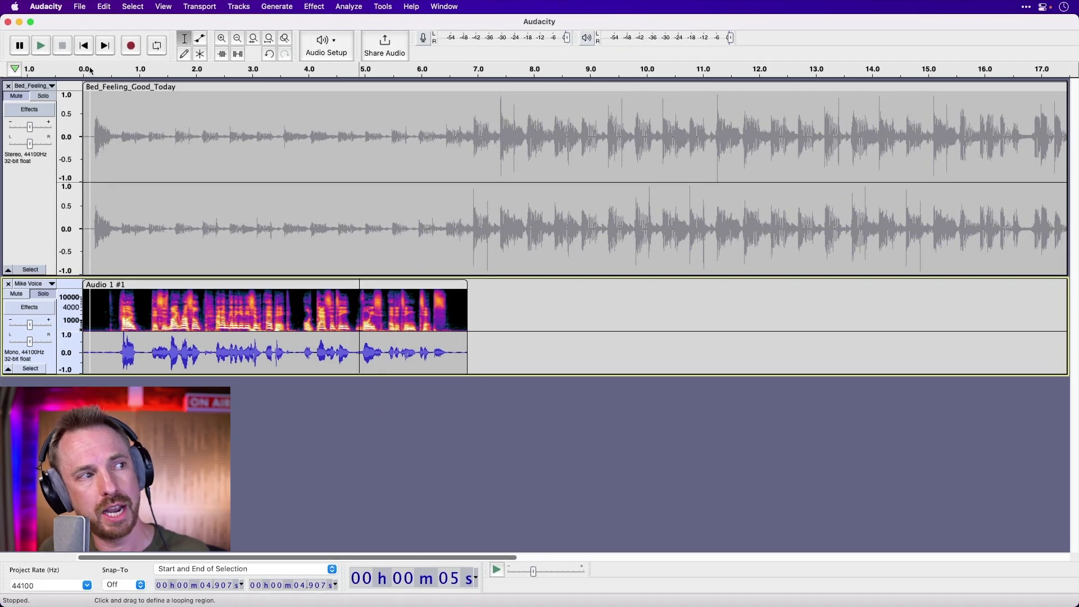
{"action": "left_click", "coordinate": [93, 72]}
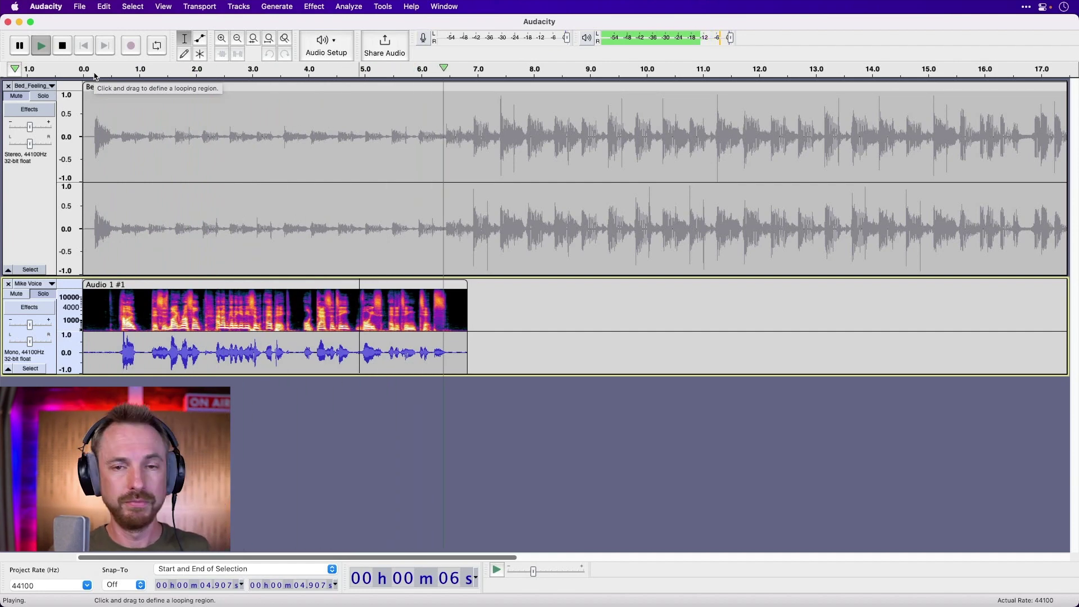
{"action": "key", "text": "space"}
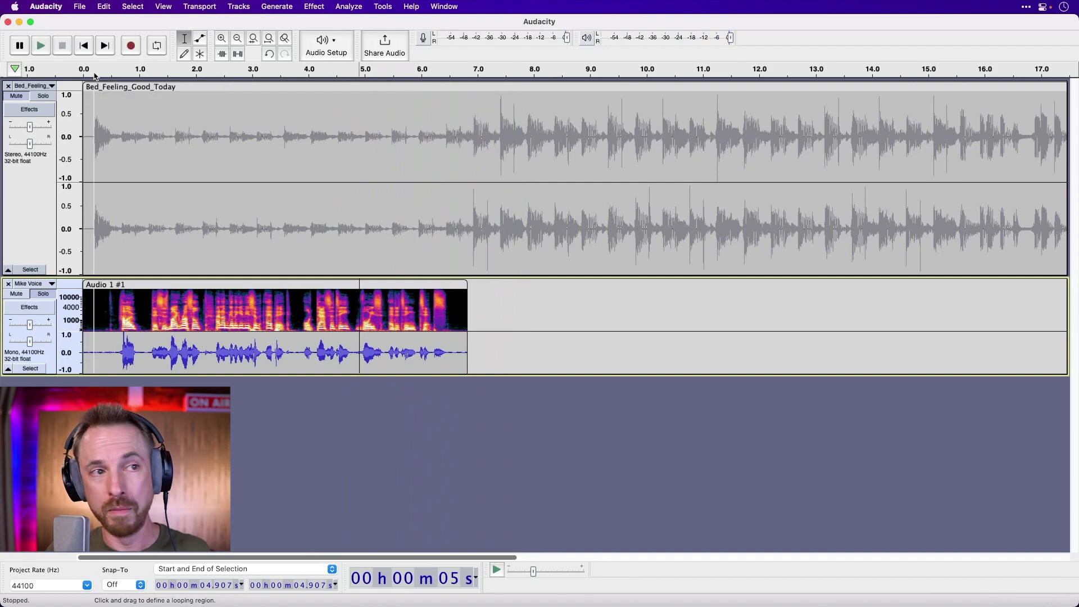
{"action": "left_click", "coordinate": [222, 39]}
{"action": "left_click", "coordinate": [222, 39]}
{"action": "left_click", "coordinate": [222, 39]}
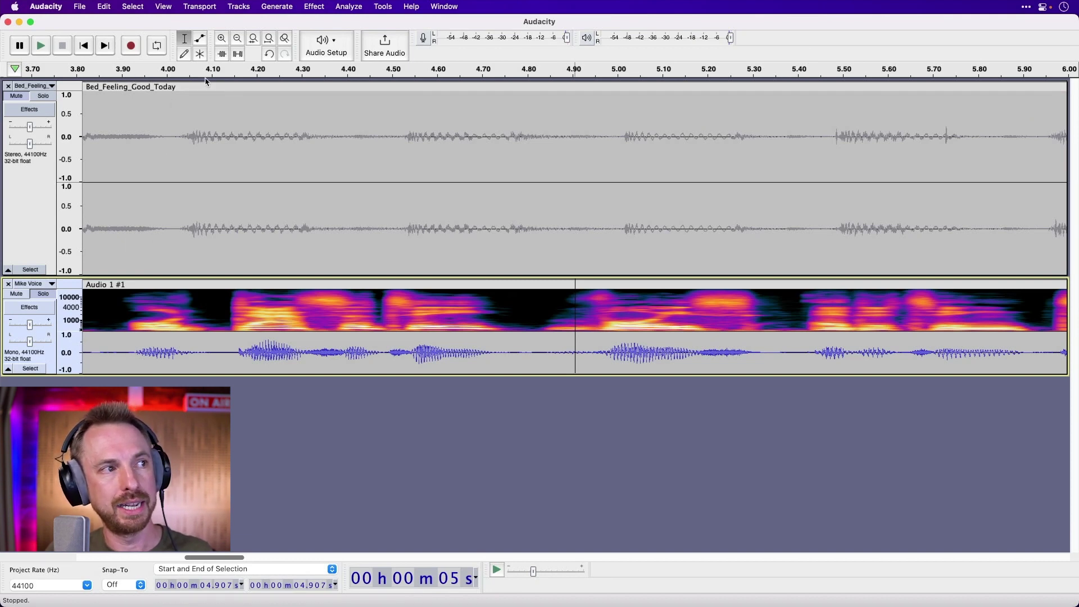
- Zoom out to both tracks' full length and briefly preview the project from the start
{"action": "left_click", "coordinate": [239, 39]}
{"action": "left_click", "coordinate": [238, 39]}
{"action": "left_click", "coordinate": [238, 38]}
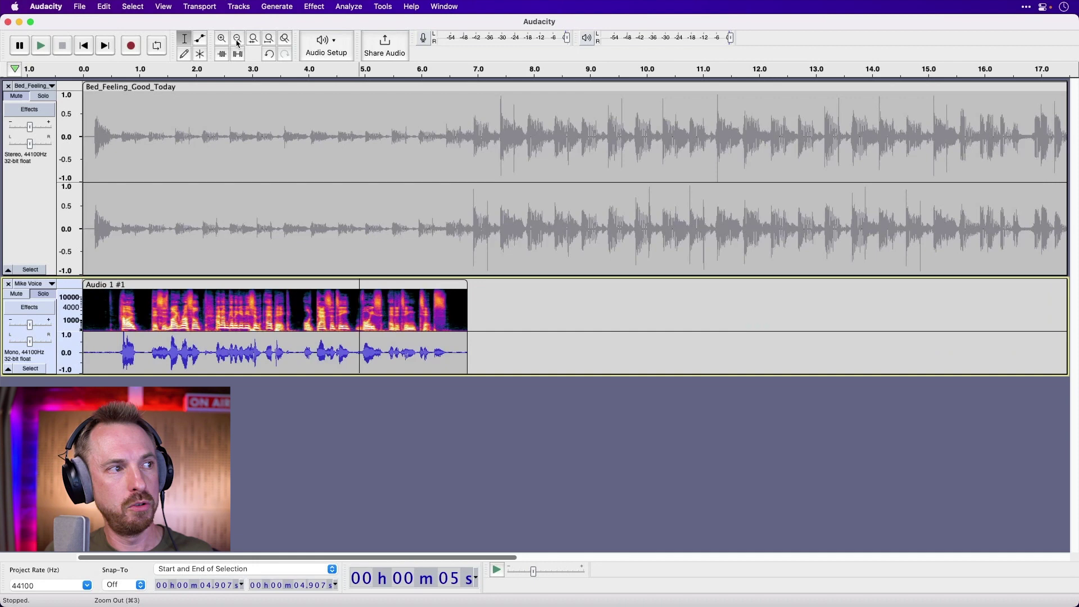
{"action": "left_click", "coordinate": [239, 39]}
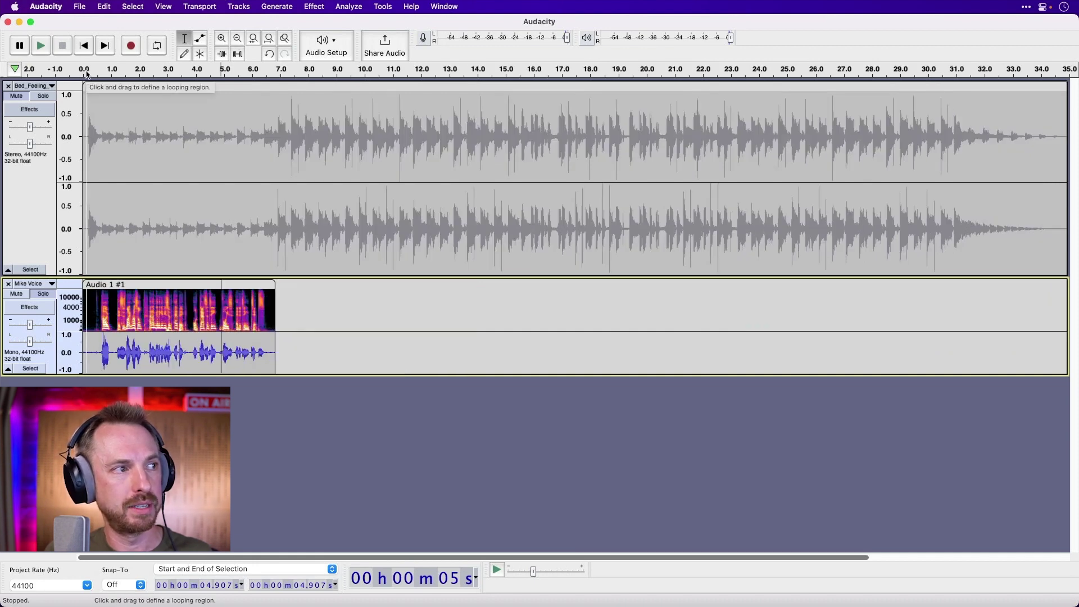
{"action": "left_click", "coordinate": [88, 75]}
{"action": "left_click", "coordinate": [88, 75]}
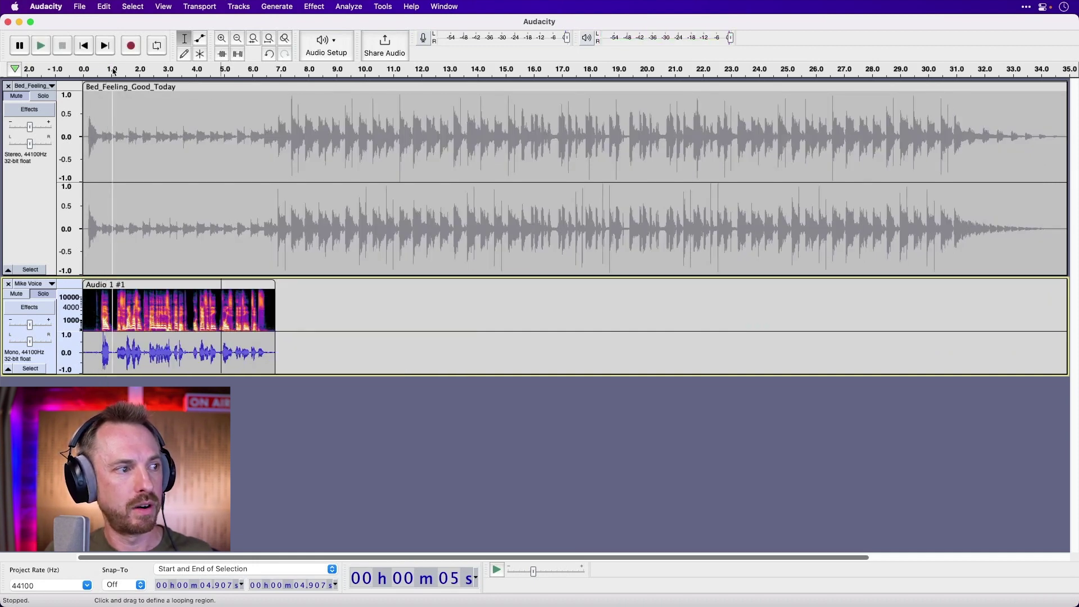
- Zoom in around 0.120 s of the voice clip and undo the noise reduction
{"action": "left_click", "coordinate": [86, 229]}
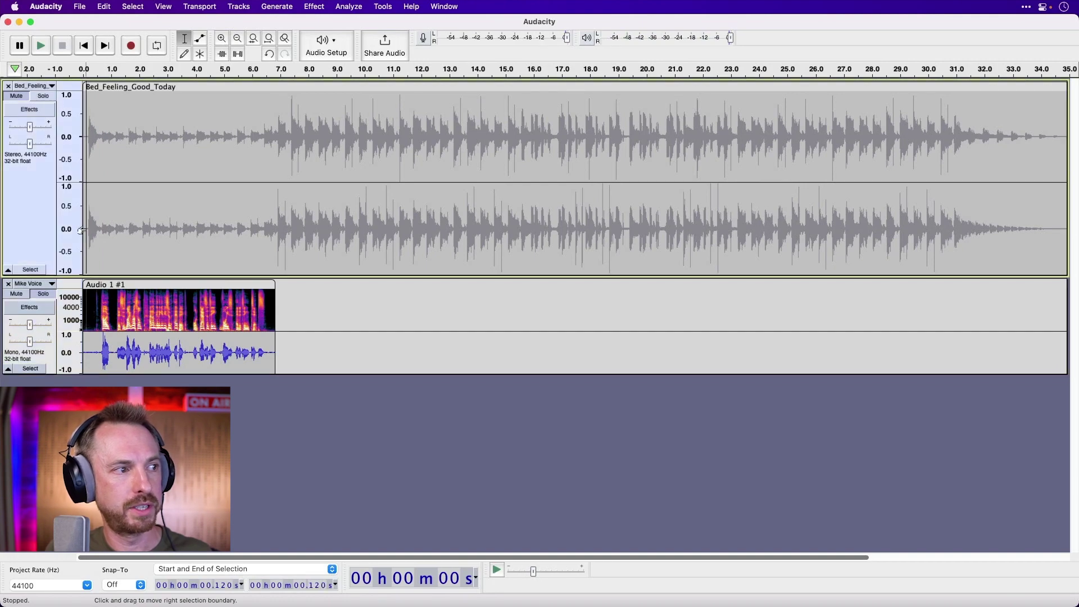
{"action": "left_click", "coordinate": [222, 38]}
{"action": "left_click", "coordinate": [222, 38]}
{"action": "left_click", "coordinate": [222, 38]}
{"action": "left_click", "coordinate": [222, 39]}
{"action": "left_click", "coordinate": [222, 38]}
{"action": "left_click", "coordinate": [222, 38]}
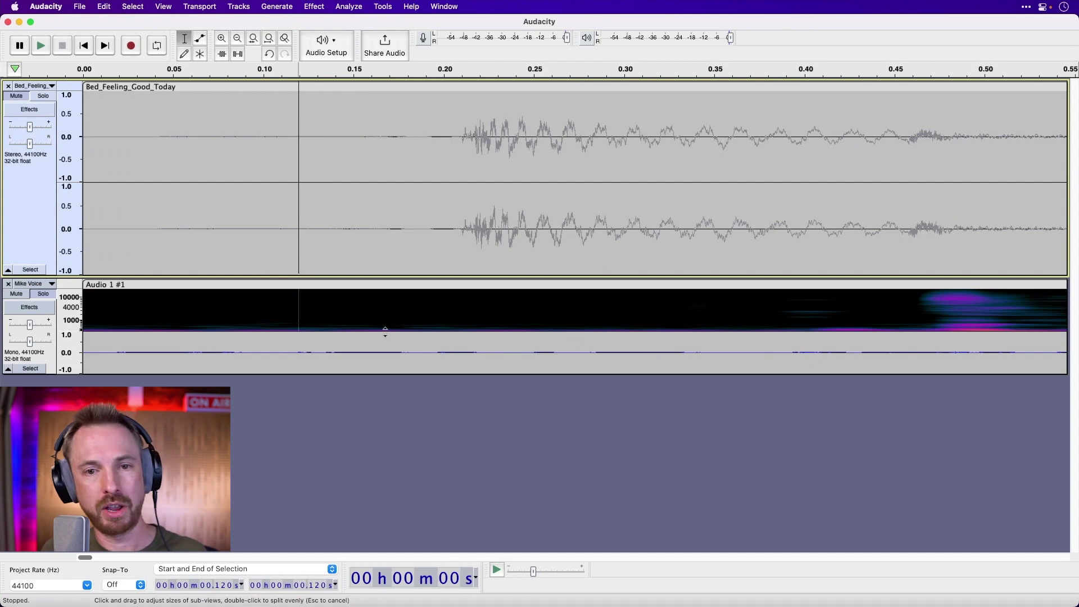
{"action": "key", "text": "super+z"}
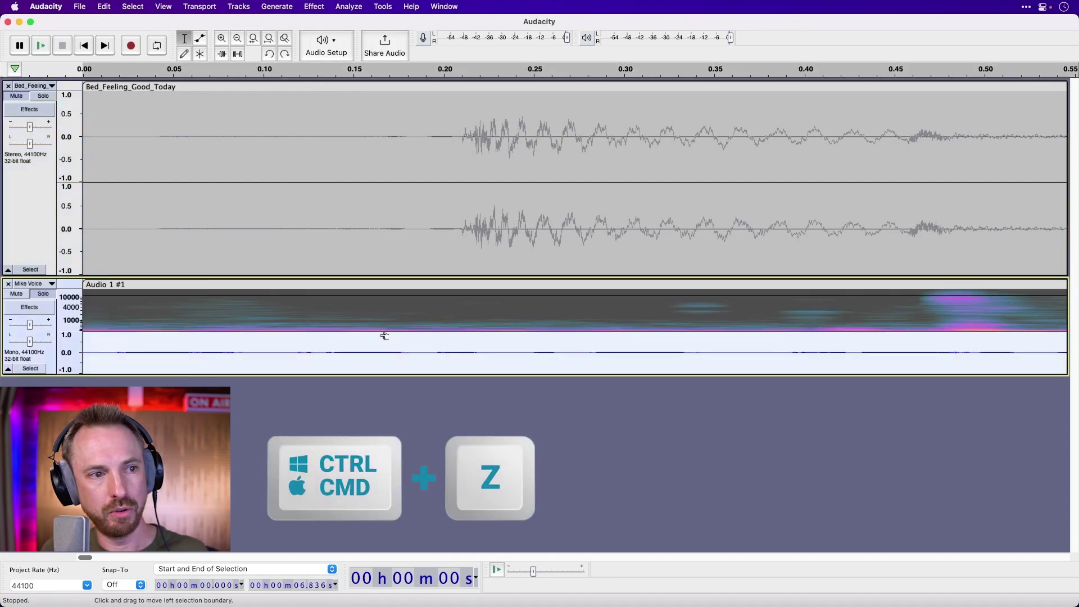
{"action": "key", "text": "super+z"}
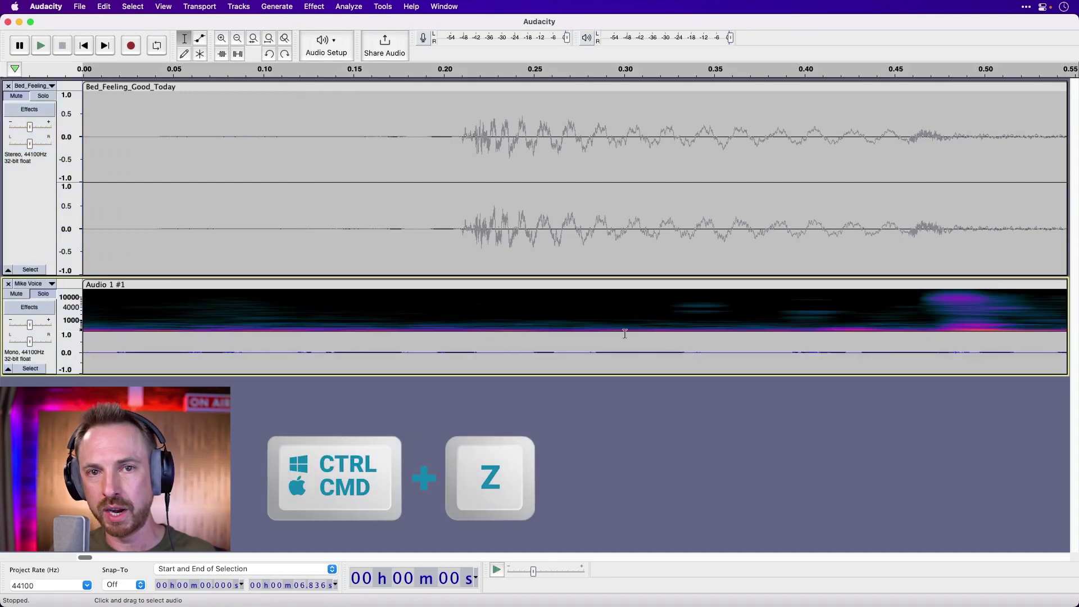